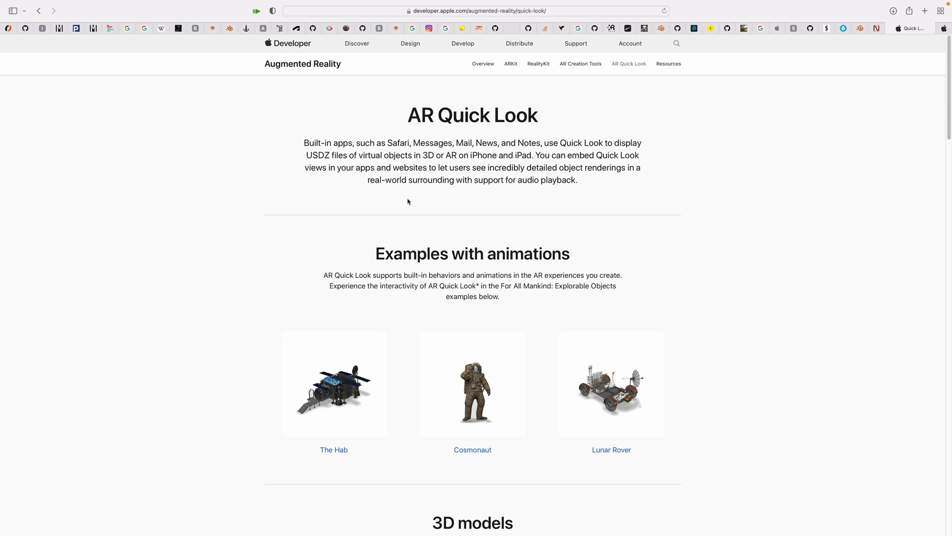
Step: Look through the AR Quick Look page's animated examples and its downloadable 3D models, including the toy drummer
scroll(828, 145, down, 2)
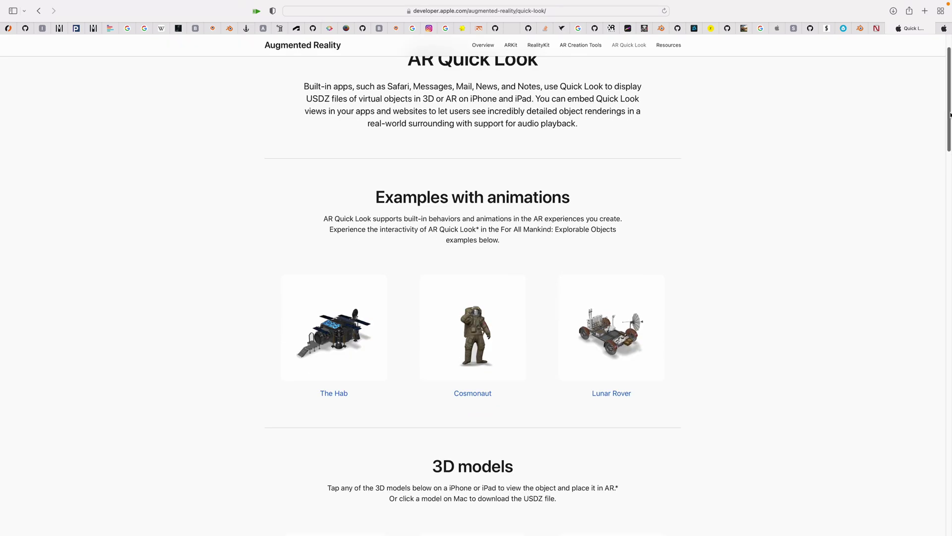
scroll(842, 144, up, 2)
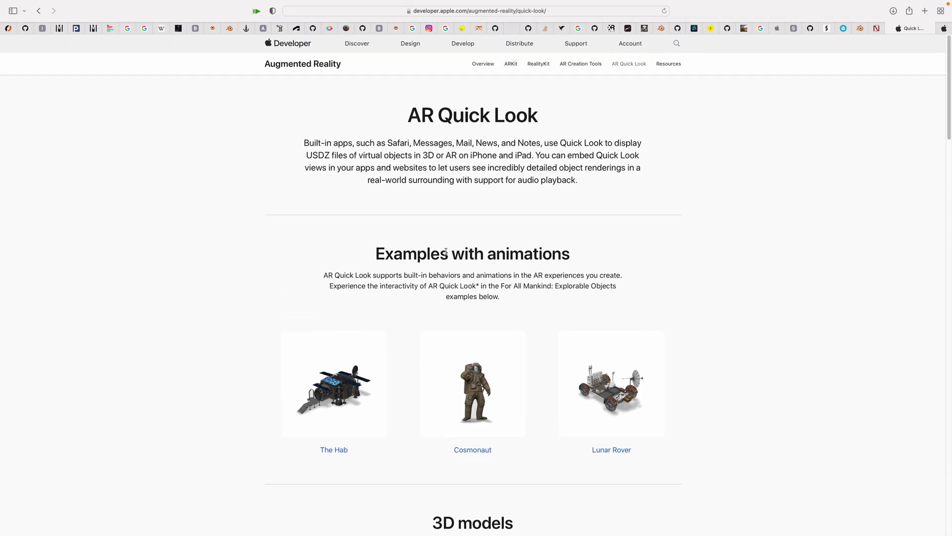
scroll(313, 272, down, 2)
scroll(233, 263, down, 2)
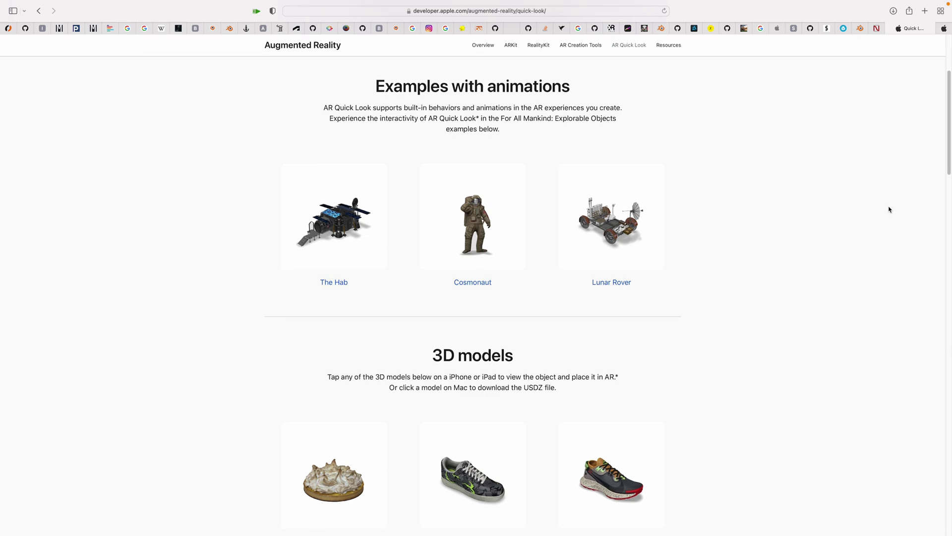
scroll(813, 271, down, 5)
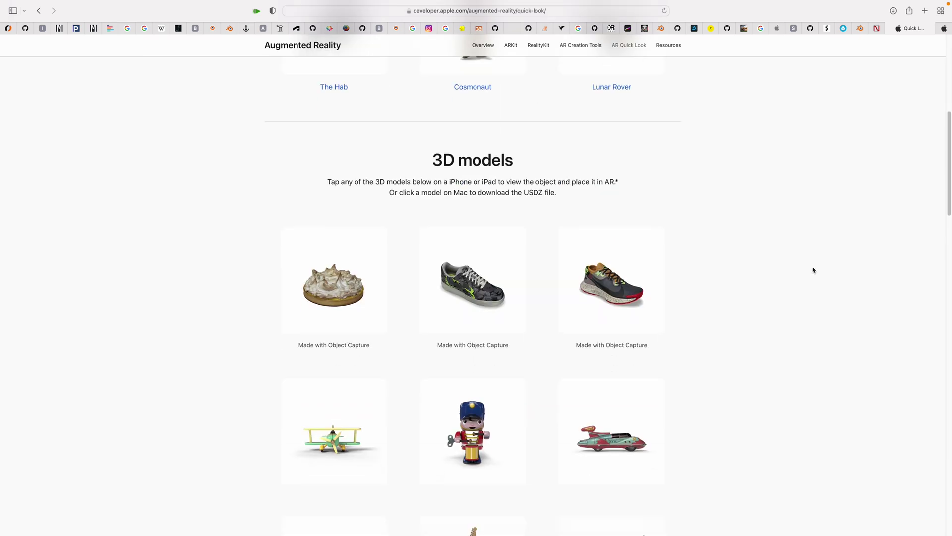
scroll(762, 304, down, 3)
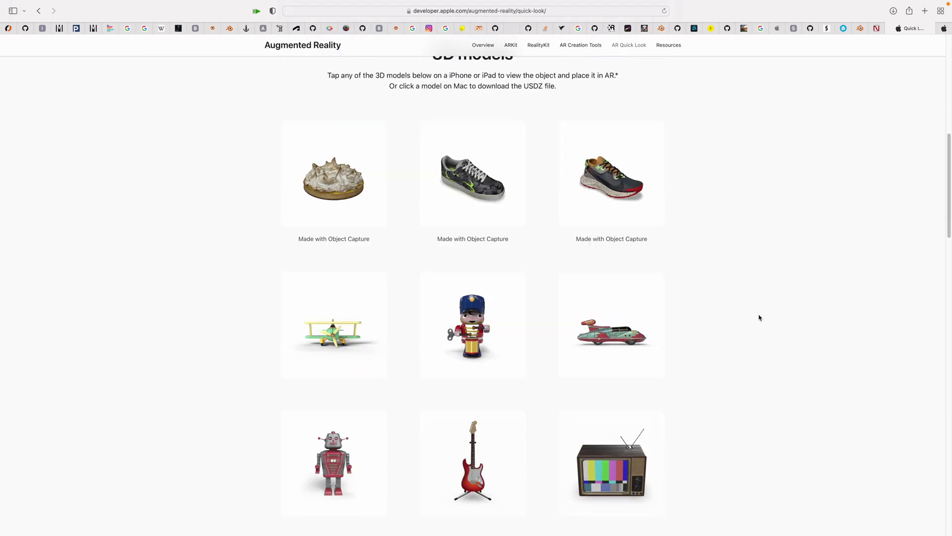
scroll(485, 224, up, 10)
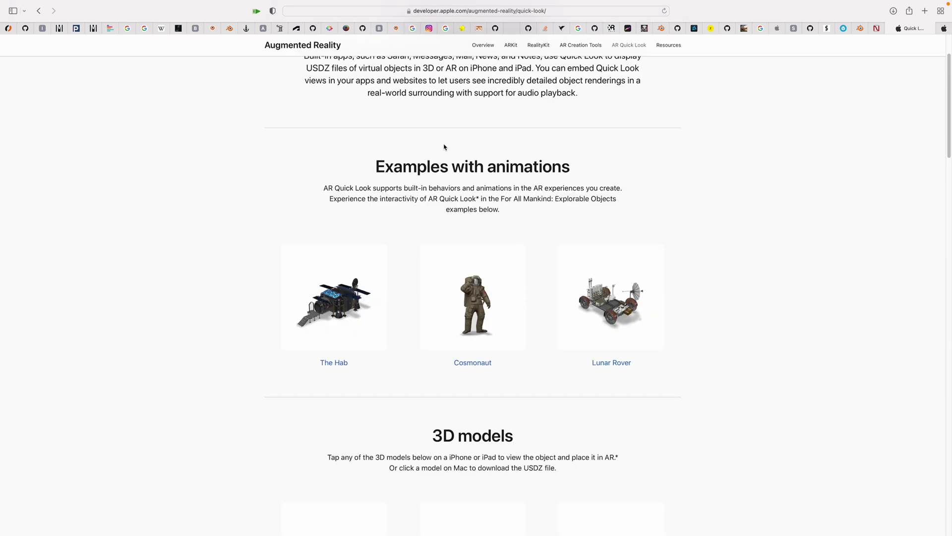
scroll(366, 237, down, 3)
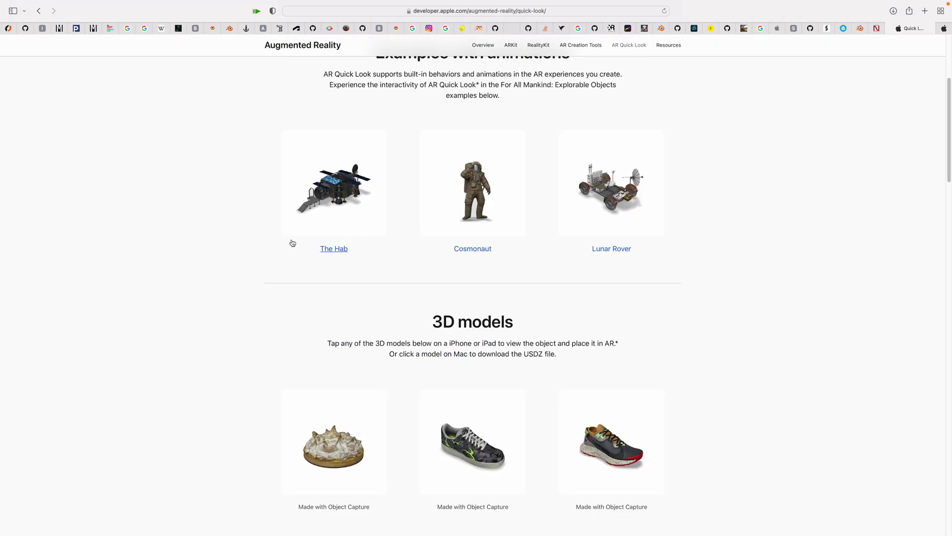
scroll(304, 296, down, 8)
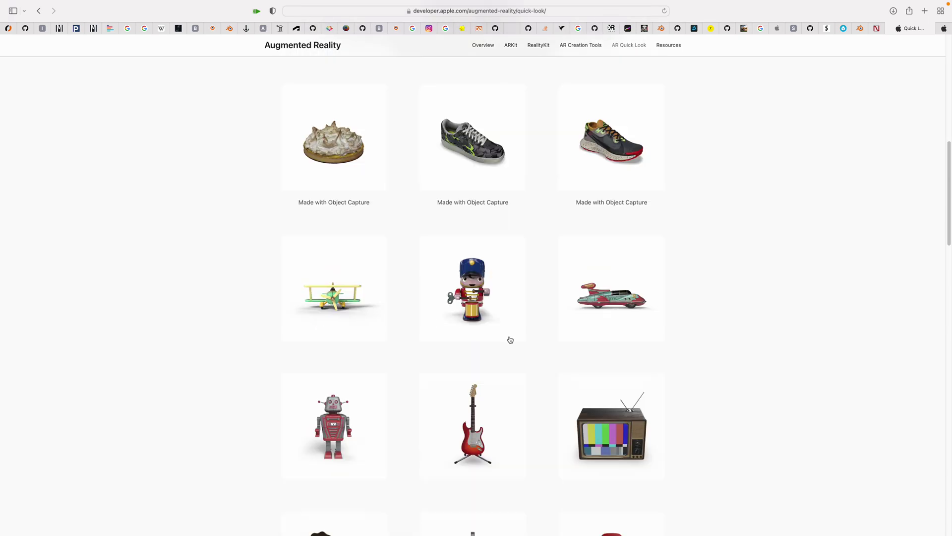
scroll(498, 293, down, 1)
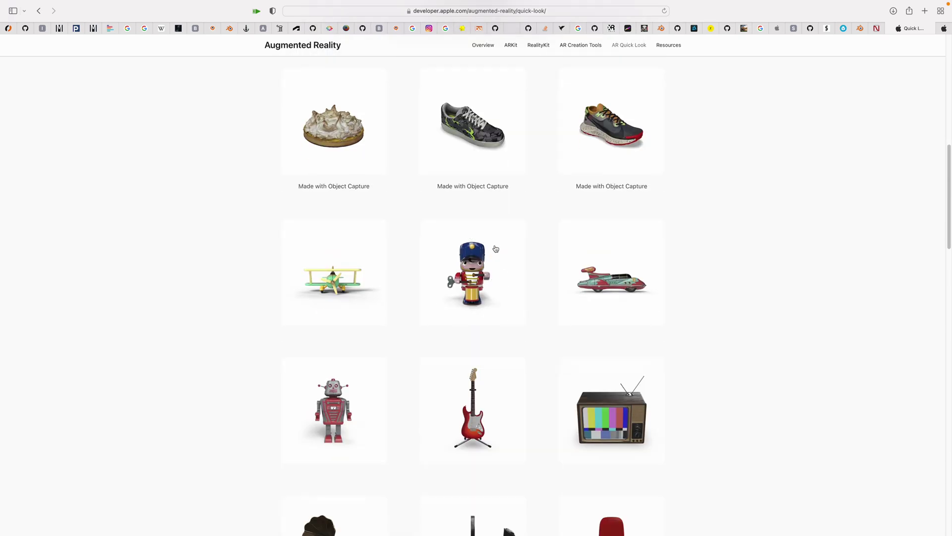
scroll(495, 249, down, 1)
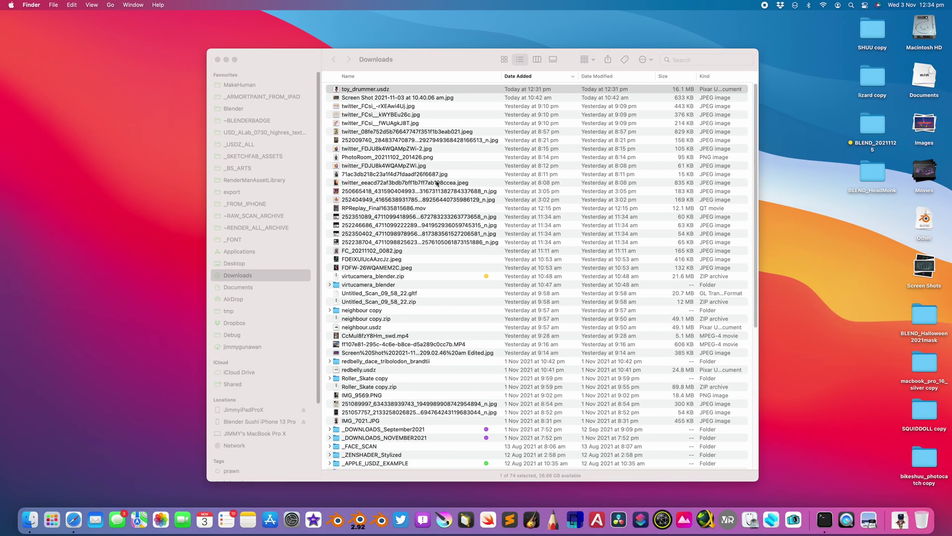
Step: Preview toy_drummer.usdz from Downloads in an enlarged Quick Look window, rotate the model, and close the preview
key(space)
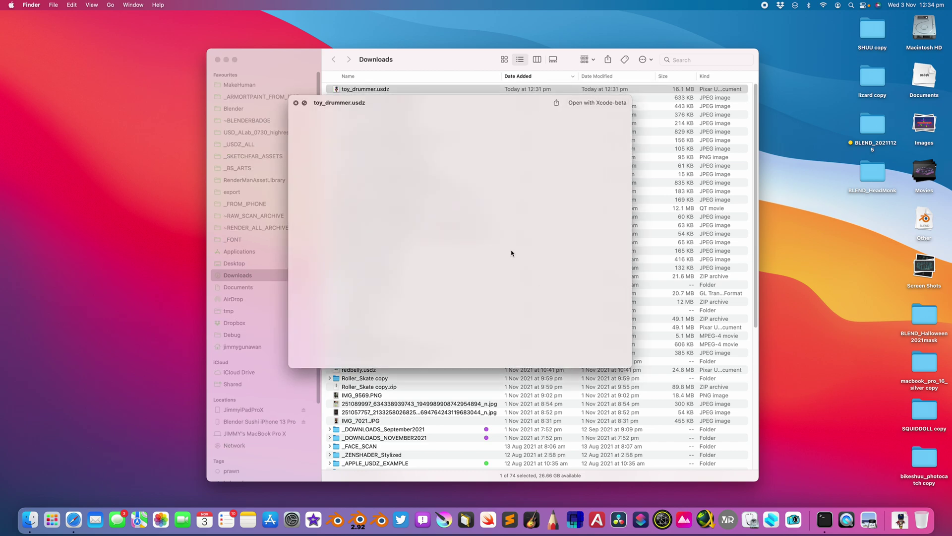
drag(626, 364, 714, 449)
drag(603, 338, 544, 289)
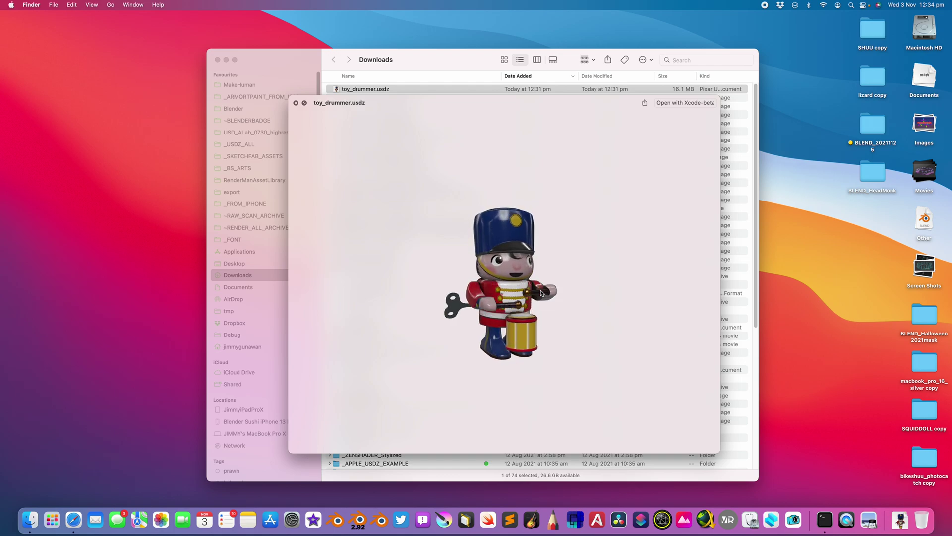
click(296, 103)
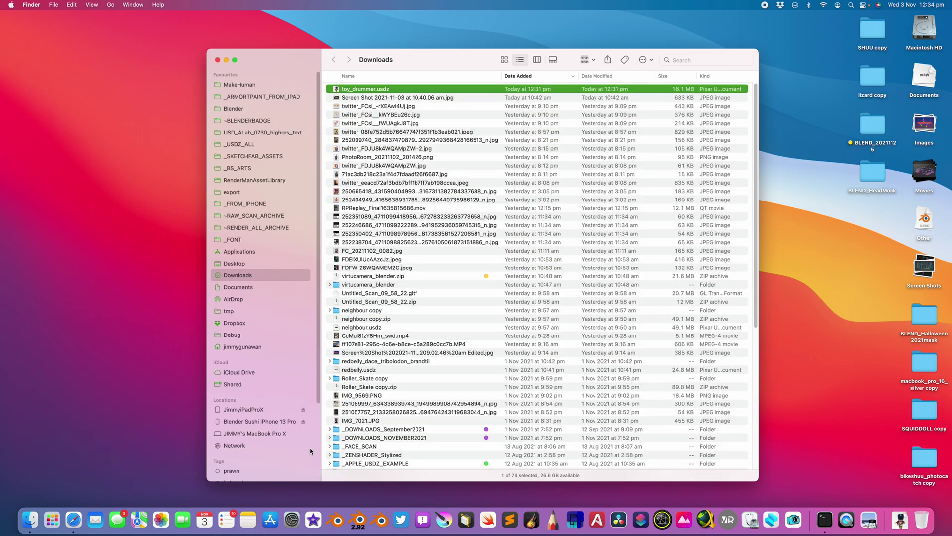
Step: Launch Blender full screen, dismiss the splash screen, and delete all default objects from the scene
click(338, 521)
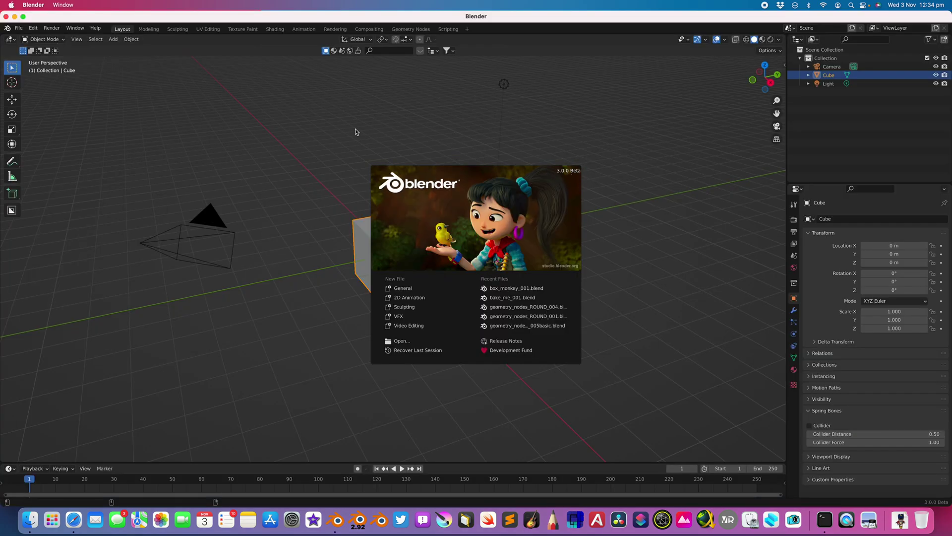
click(24, 17)
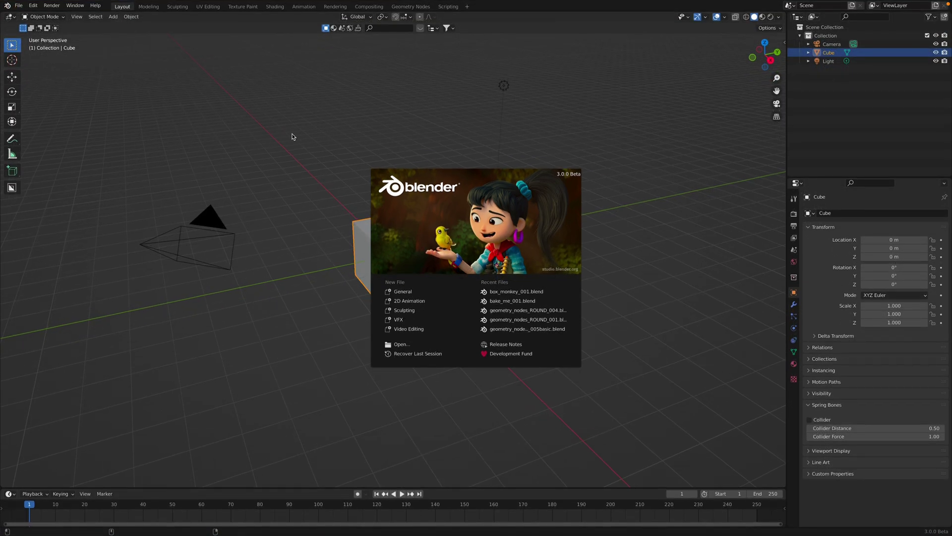
click(362, 164)
key(a)
key(Delete)
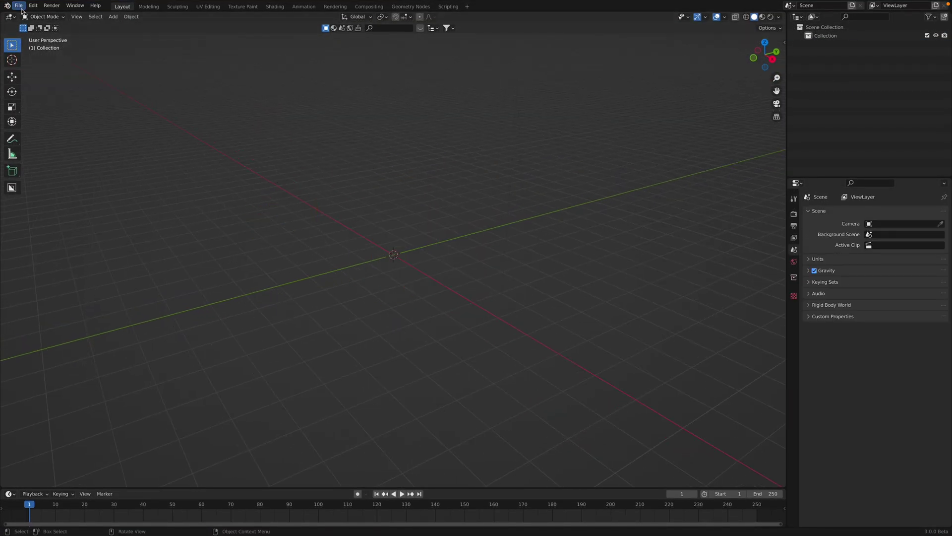
Step: Switch to Finder and duplicate toy_drummer.usdz in the Downloads folder
click(22, 9)
mouse_move(61, 120)
key(ctrl+Left)
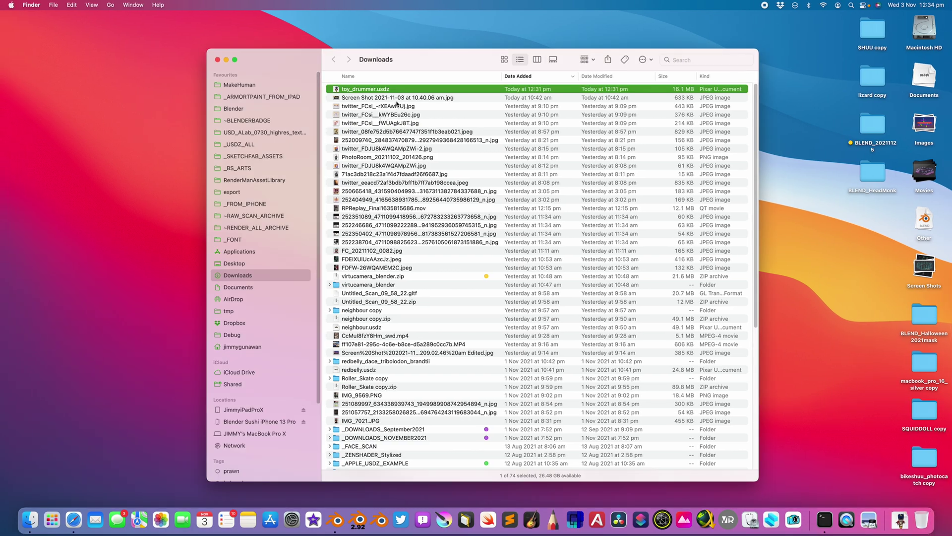
click(396, 98)
click(395, 91)
key(super+d)
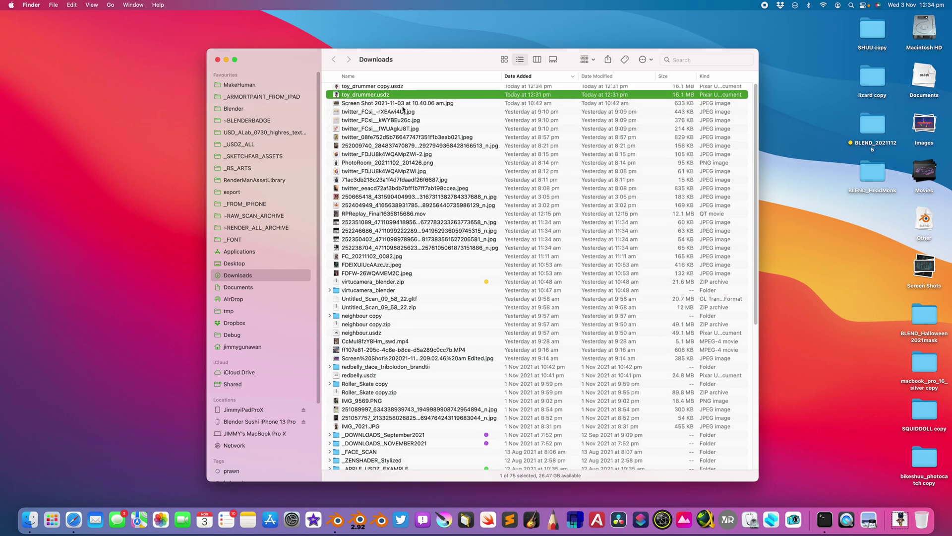
Step: Rename the duplicated drummer file to toy_drummer copy.zip and accept the change to the .zip extension
key(Return)
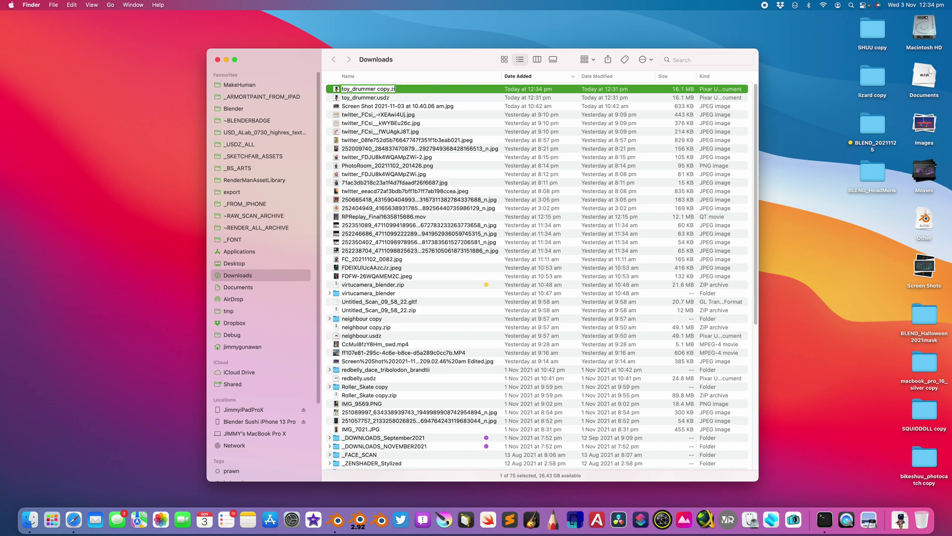
key(Return)
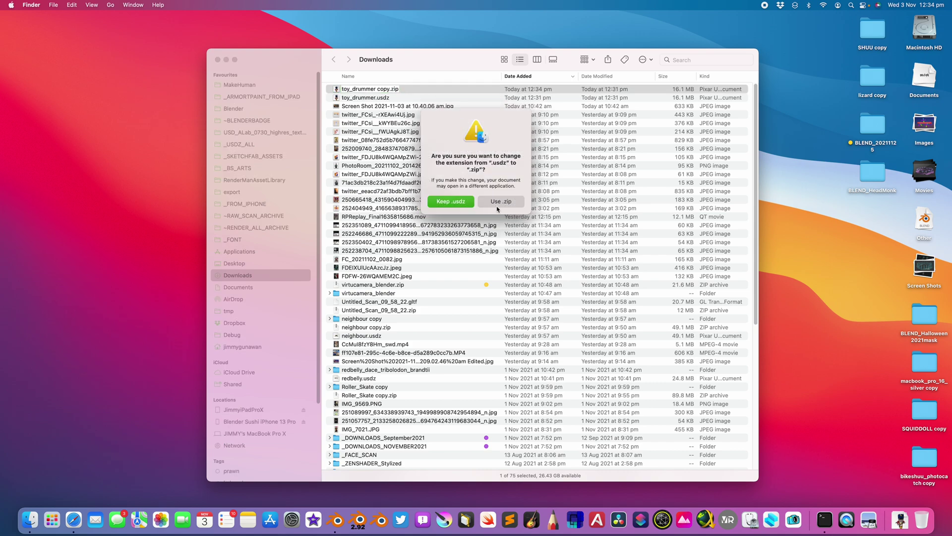
click(492, 200)
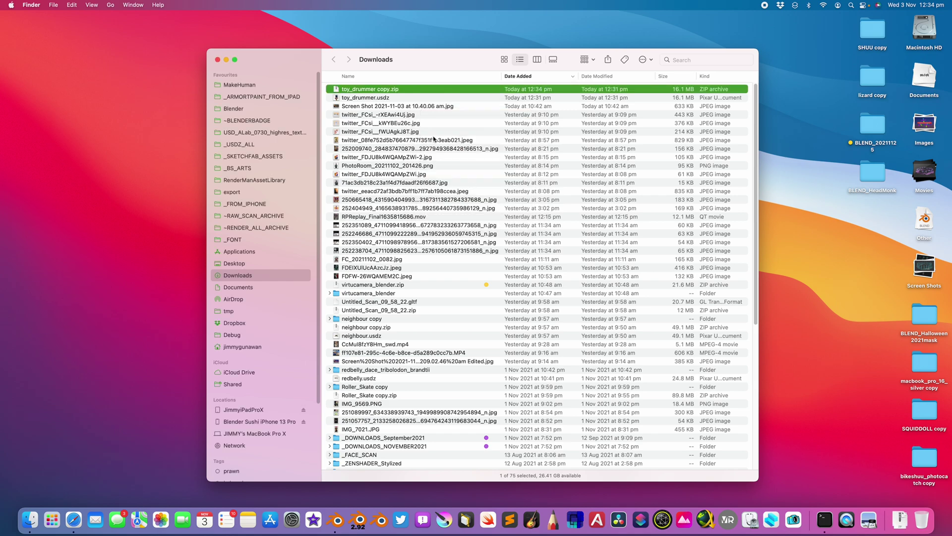
Step: Extract toy_drummer copy.zip in Downloads and expand the extracted folder and its subfolder 0
click(406, 97)
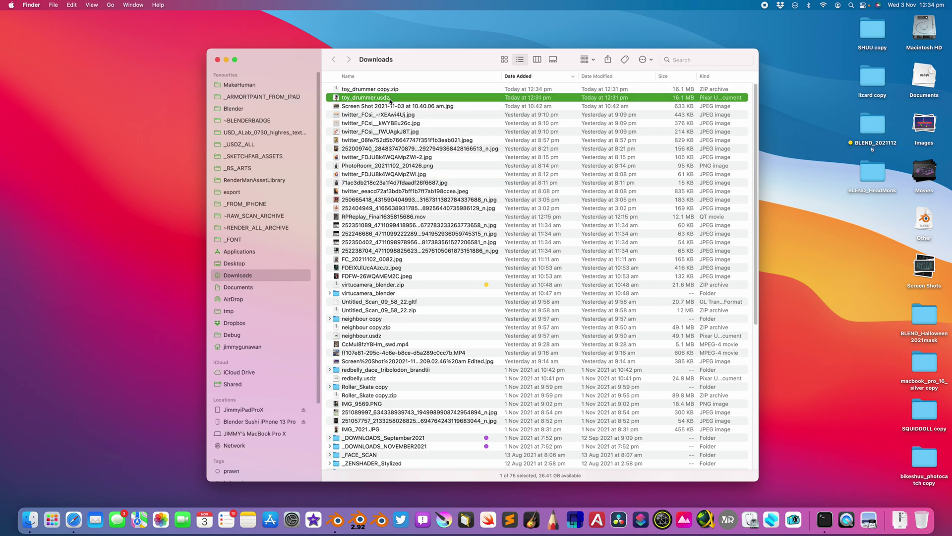
click(395, 91)
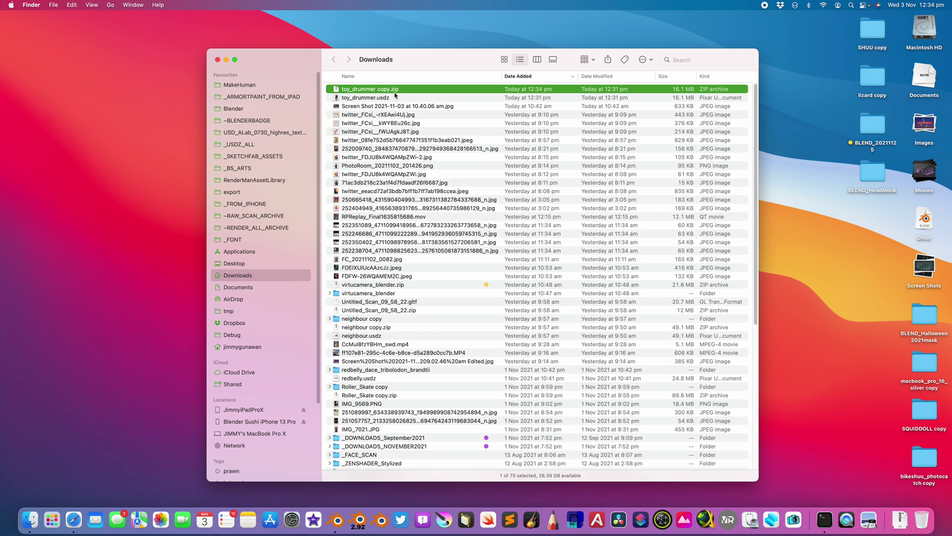
click(396, 97)
double_click(394, 90)
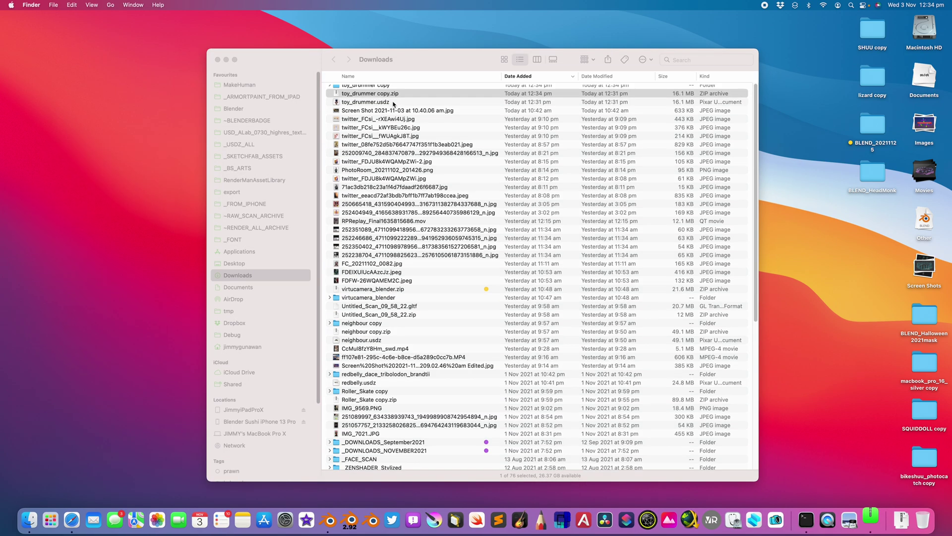
click(329, 89)
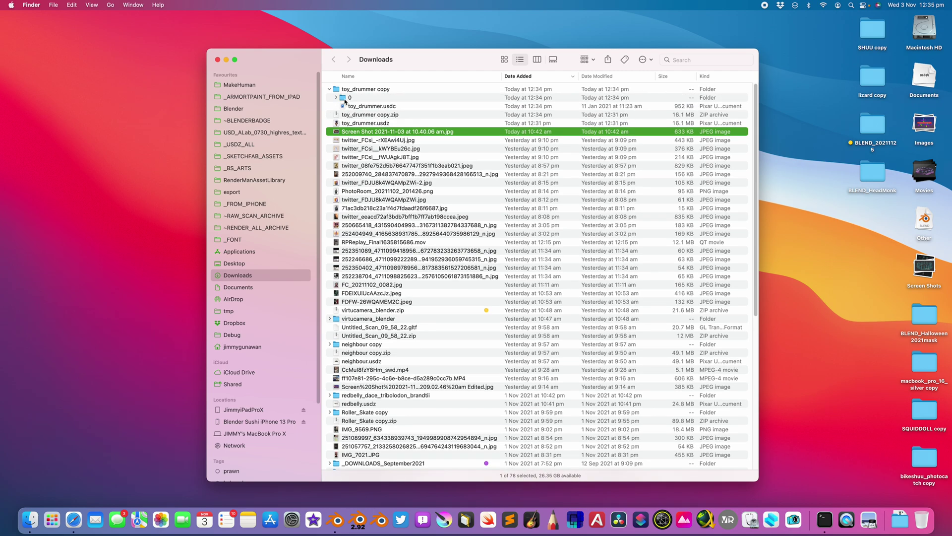
click(336, 97)
Step: Preview the extracted toy_drummer.usdc model in Quick Look and close the preview
click(391, 191)
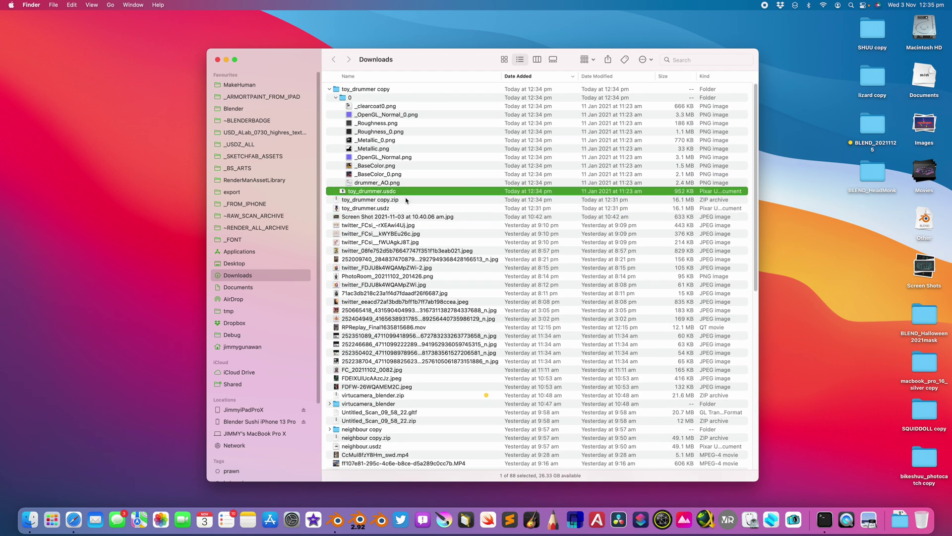
key(space)
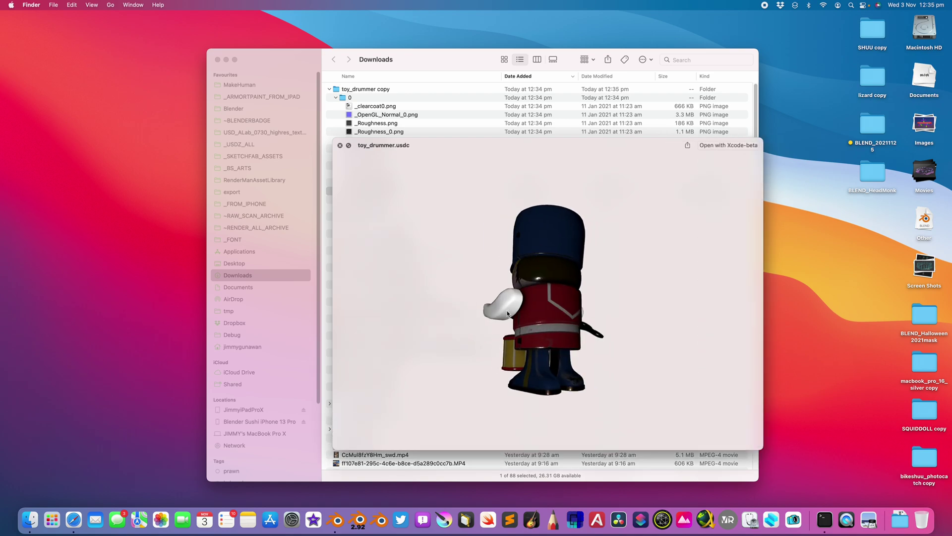
click(339, 145)
Step: Preview the texture images from _OpenGL_Normal_0.png through _BaseColor_0.png together in an enlarged Quick Look window, then close it
click(377, 115)
shift+click(383, 173)
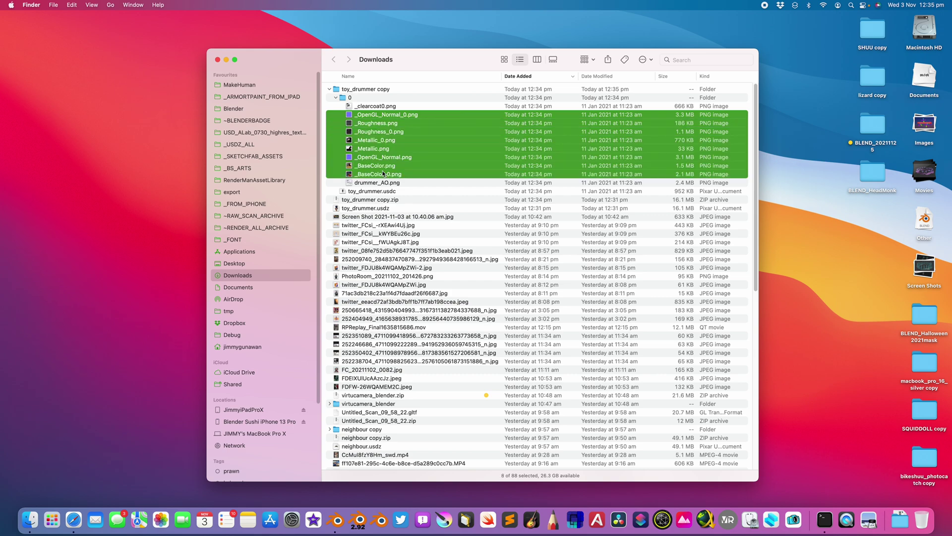
key(space)
click(588, 232)
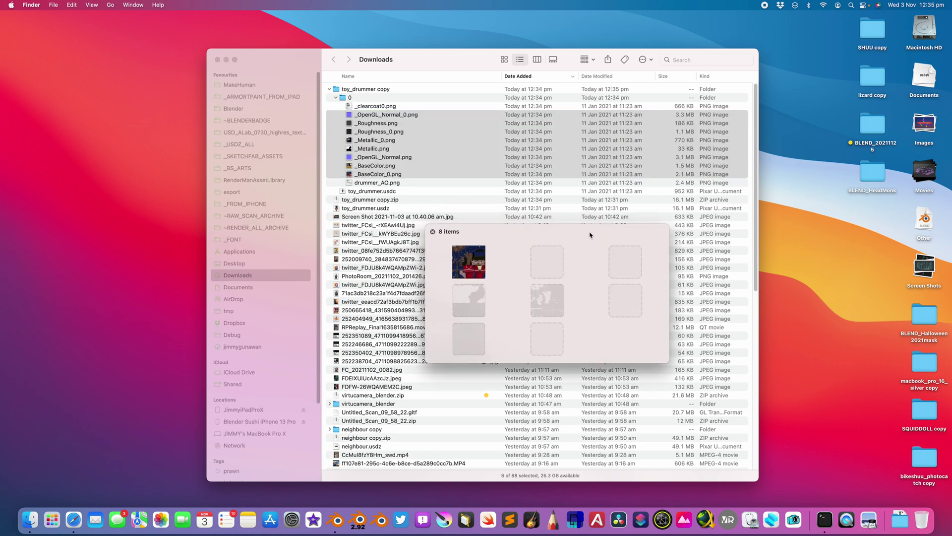
drag(427, 226, 228, 45)
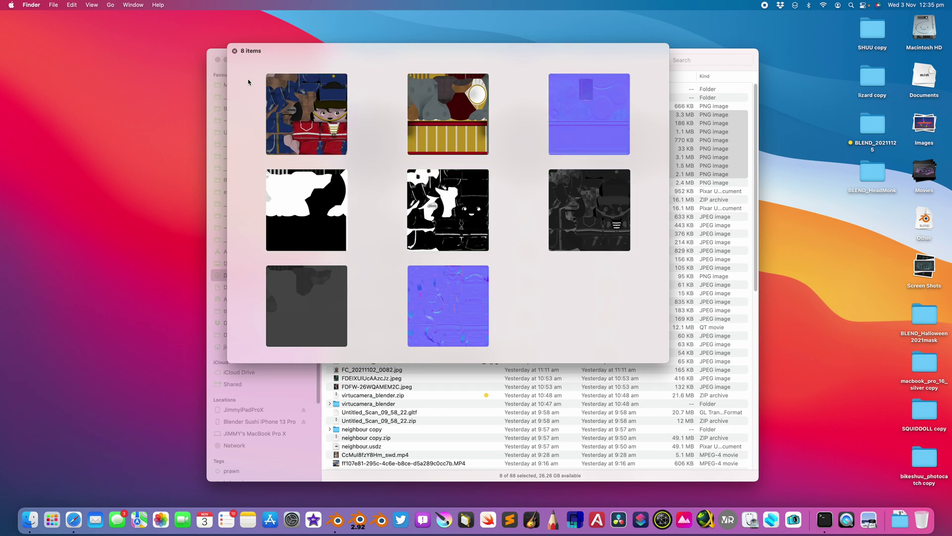
click(236, 51)
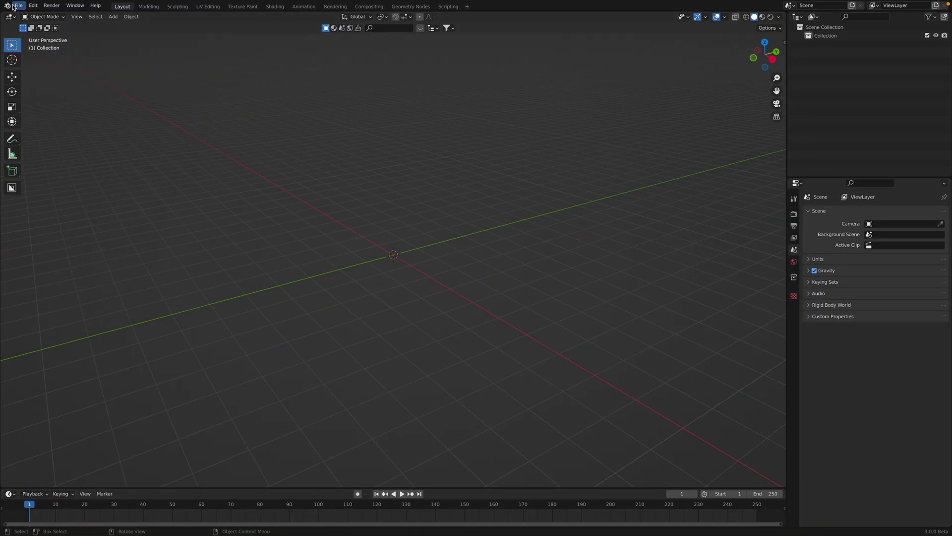
Step: Start a Universal Scene Description import and choose toy_drummer.usdc in Downloads/toy_drummer copy, with the files sorted by date modified
click(18, 5)
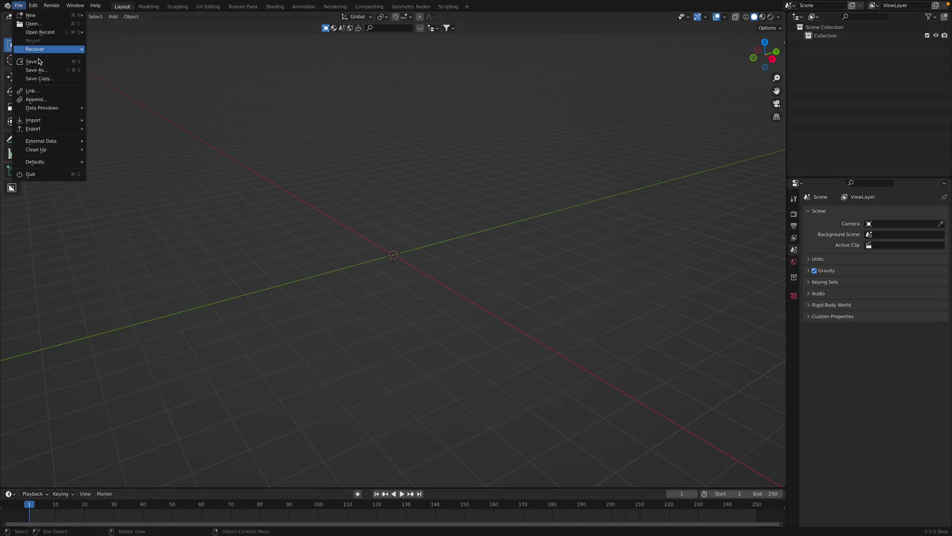
mouse_move(50, 120)
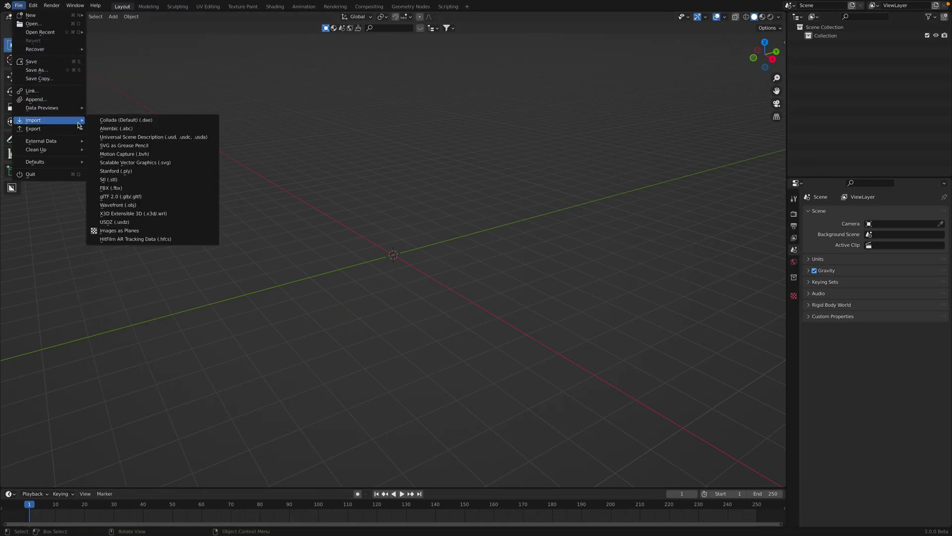
click(207, 137)
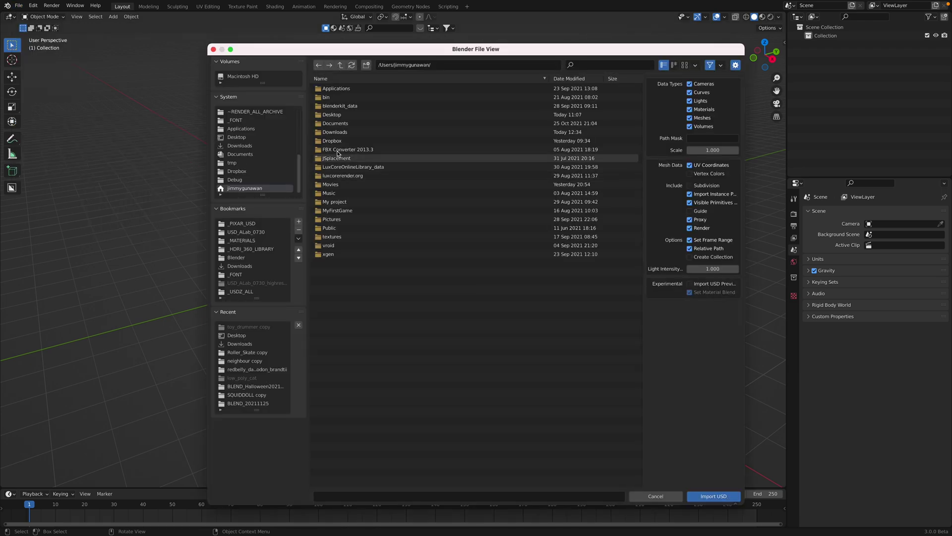
double_click(335, 132)
click(569, 79)
double_click(364, 89)
click(364, 97)
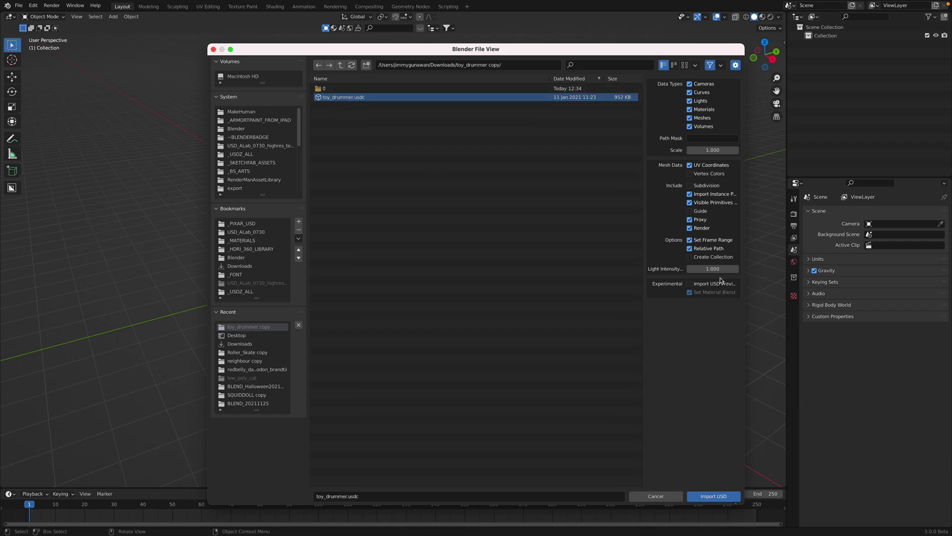
Step: Enable Import USD Preview, widen the import options so their labels are readable, and import the drummer model
click(696, 284)
drag(749, 277, 774, 277)
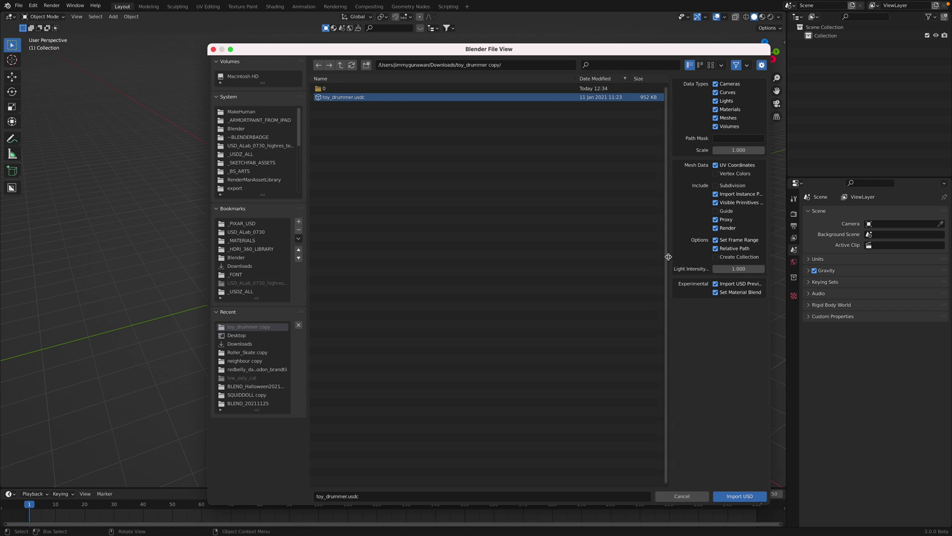
drag(668, 256, 613, 256)
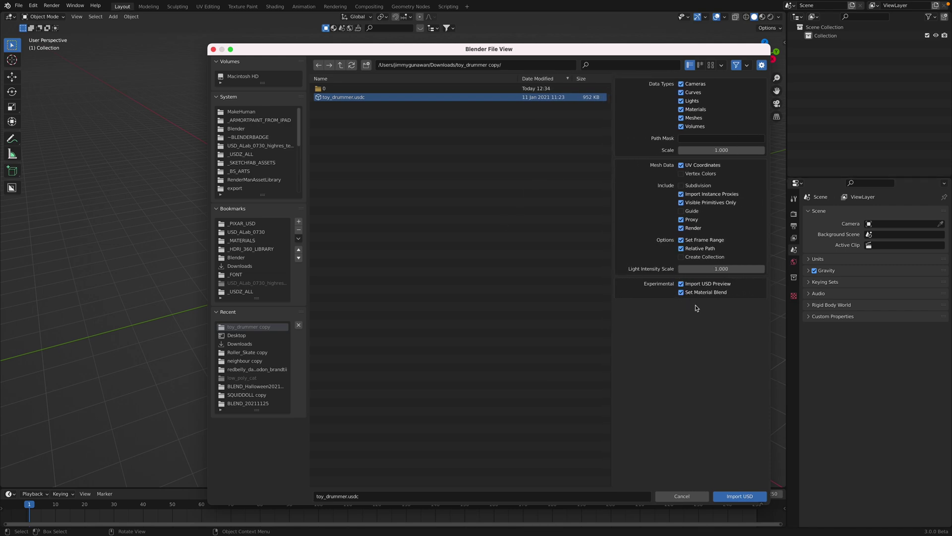
click(739, 496)
Step: Show the imported drummer in Material Preview shading to check its textures
scroll(435, 196, down, 4)
mouse_move(445, 193)
shift+middle_down()
mouse_move(465, 272)
mouse_move(479, 257)
shift+middle_up()
scroll(480, 255, up, 2)
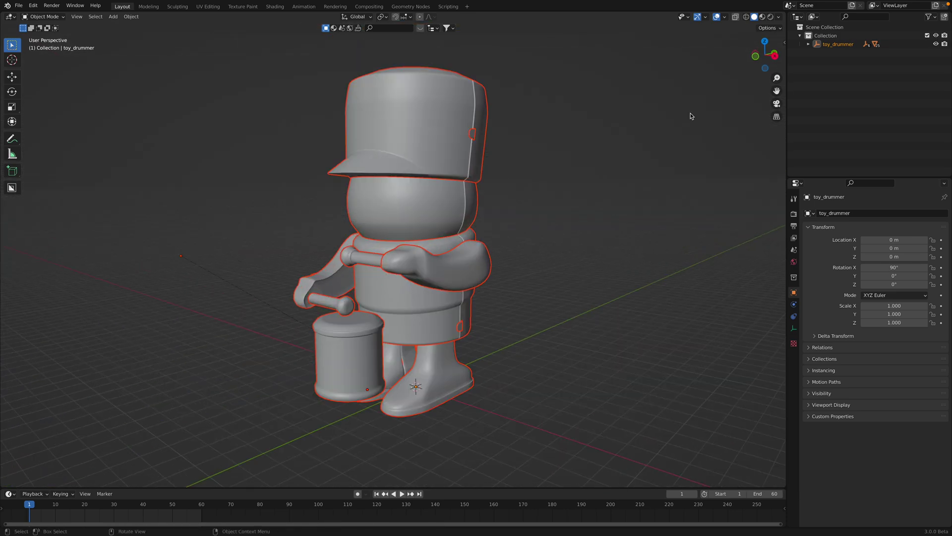
click(763, 17)
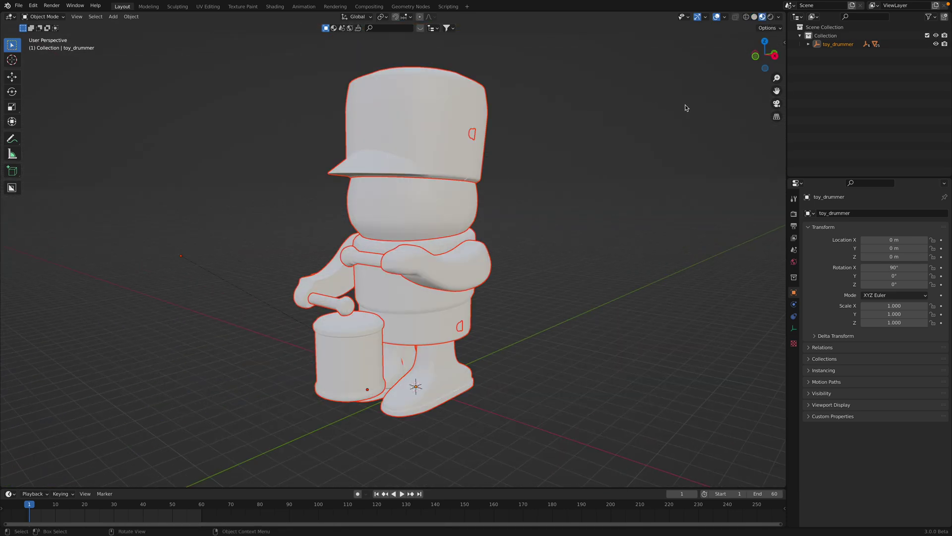
mouse_move(649, 109)
middle_down()
mouse_move(702, 106)
mouse_move(597, 109)
middle_up()
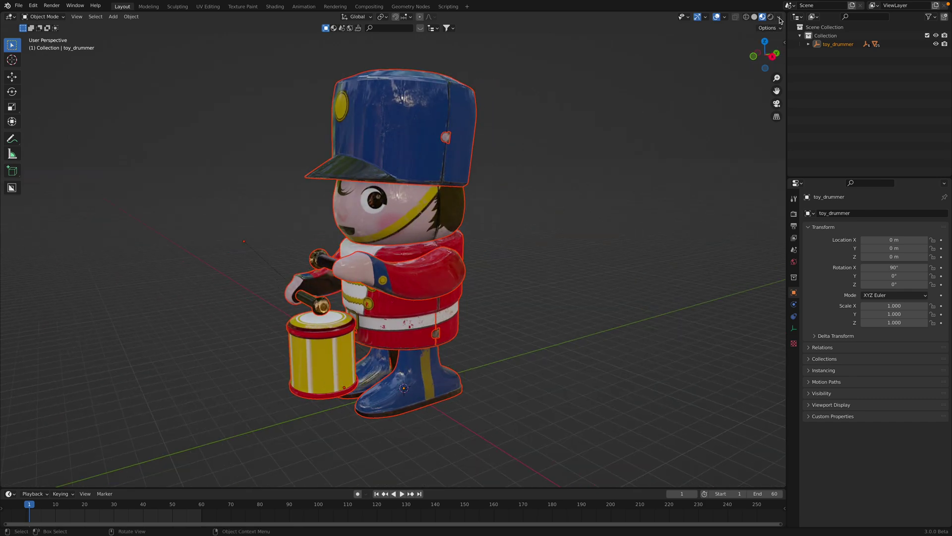
Step: Switch the viewport to Solid shading with its colour set to Texture
click(780, 18)
click(754, 17)
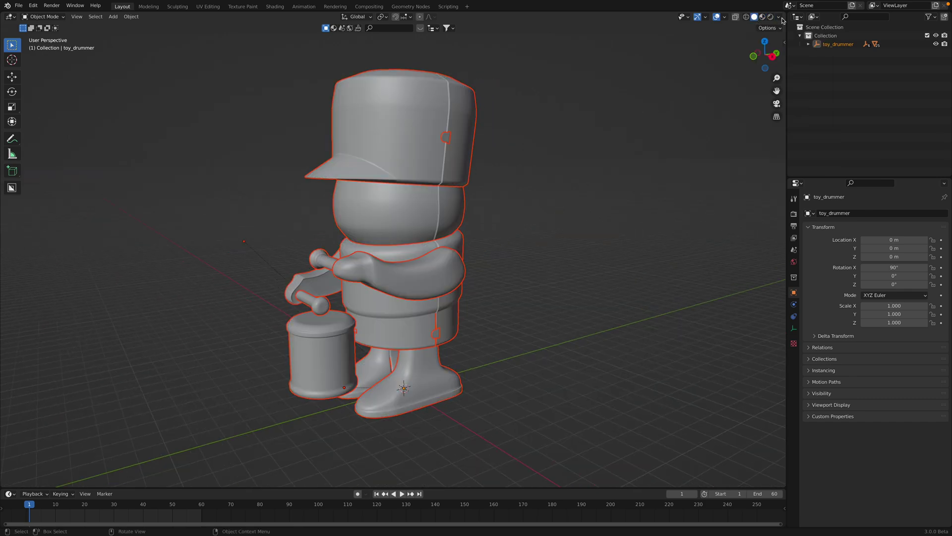
click(780, 17)
click(805, 133)
middle_drag(588, 166, 645, 162)
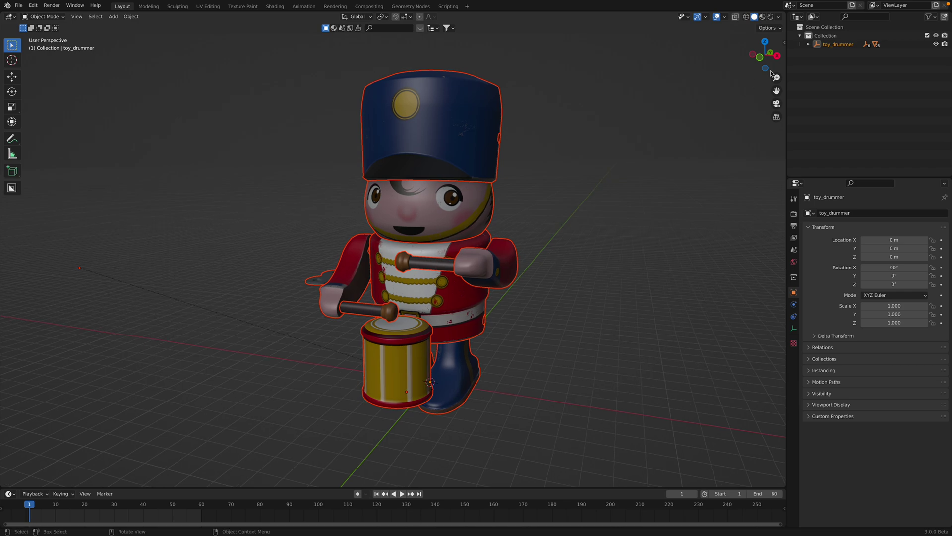
Step: Turn on Shadow in the Solid viewport shading and switch its lighting to MatCap
click(780, 18)
click(731, 199)
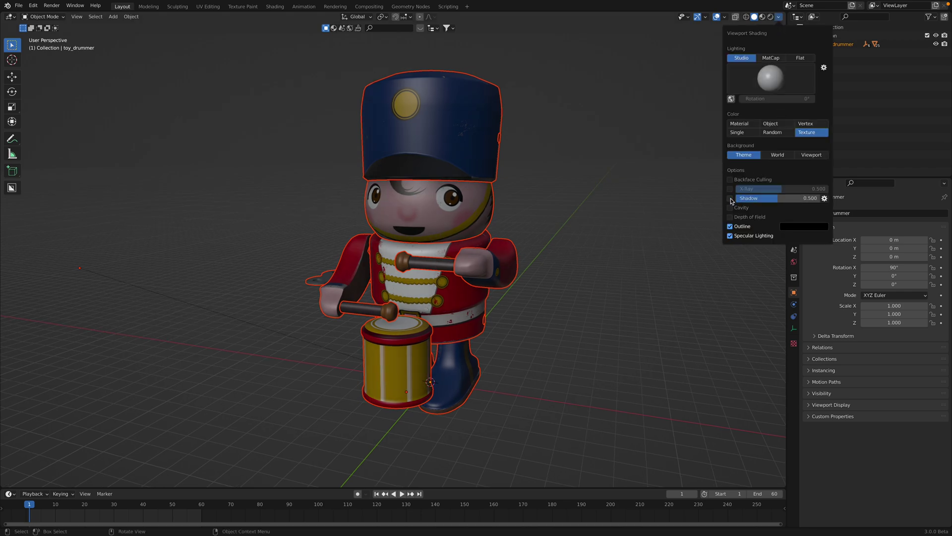
click(731, 199)
click(730, 199)
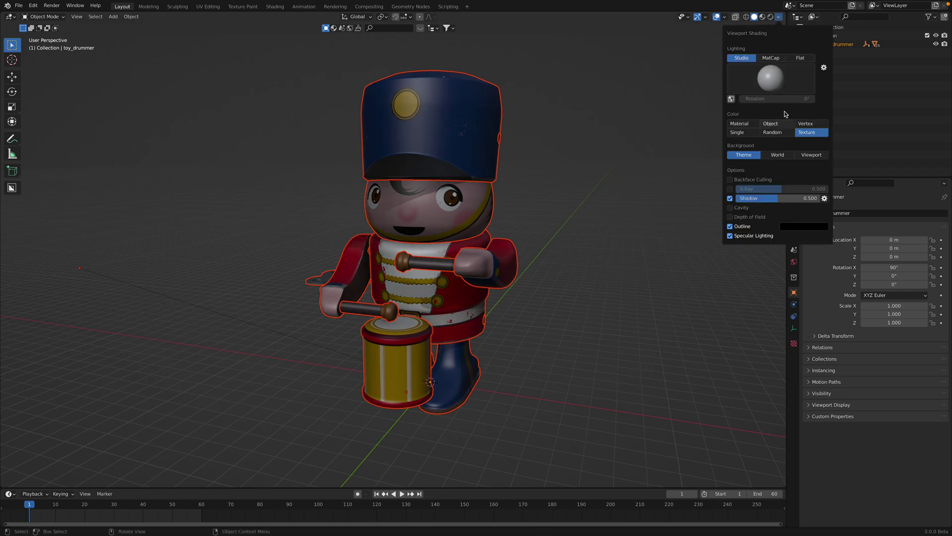
click(774, 86)
click(773, 85)
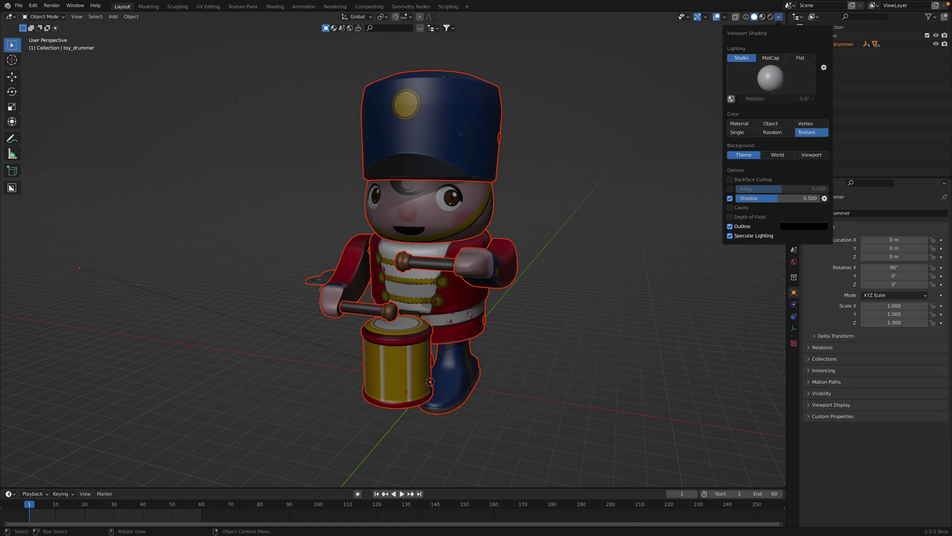
click(777, 57)
click(772, 89)
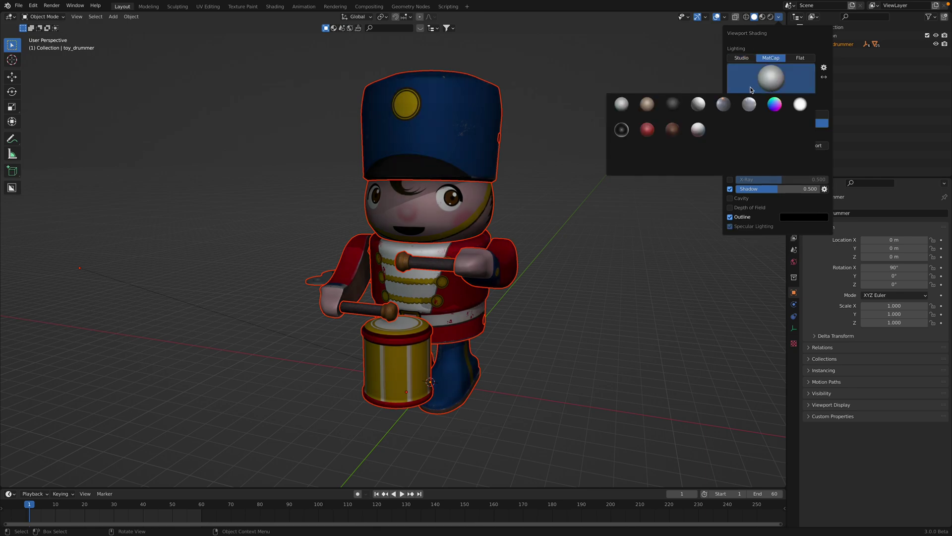
Step: In Material Preview shading, add a plane under the drummer and scale it up to about 13.4 as a floor
click(763, 16)
scroll(556, 221, down, 3)
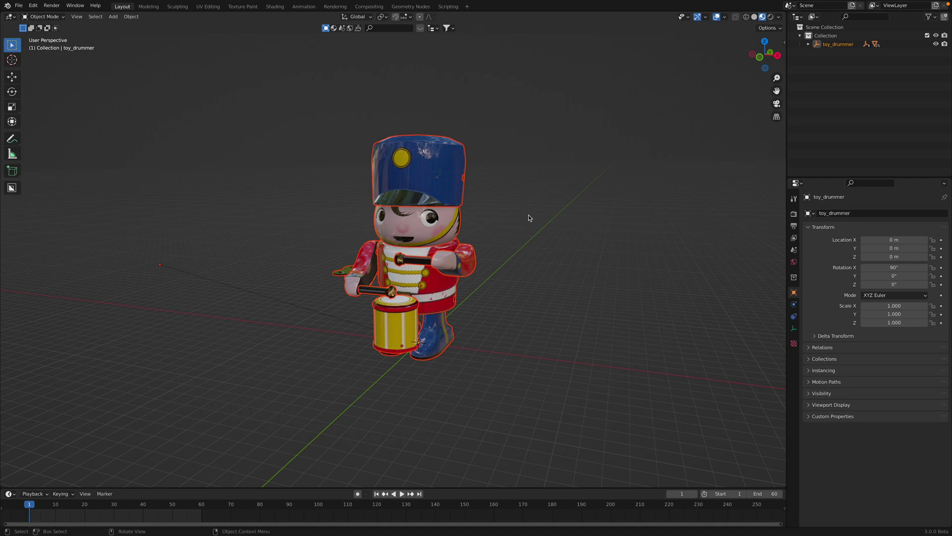
key(shift+a)
mouse_move(528, 217)
click(569, 217)
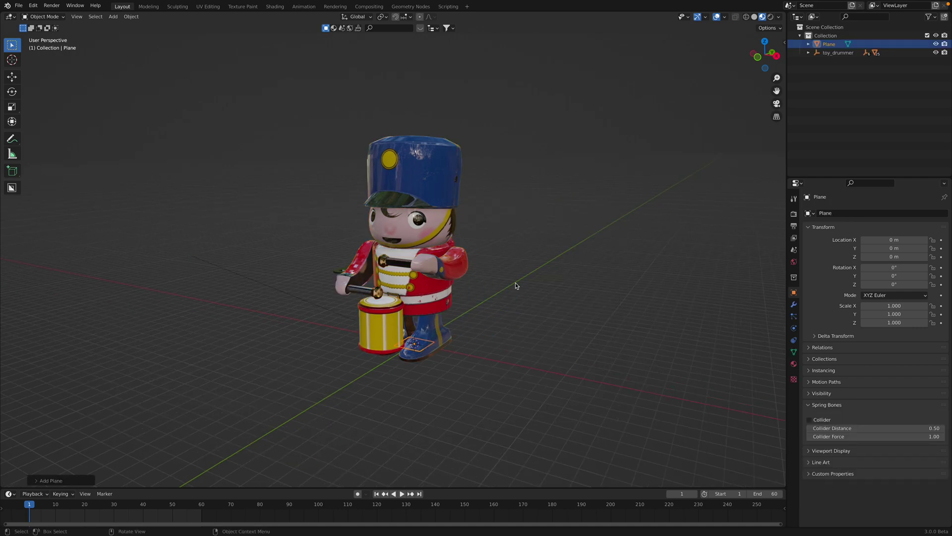
key(s)
click(667, 353)
key(s)
click(645, 216)
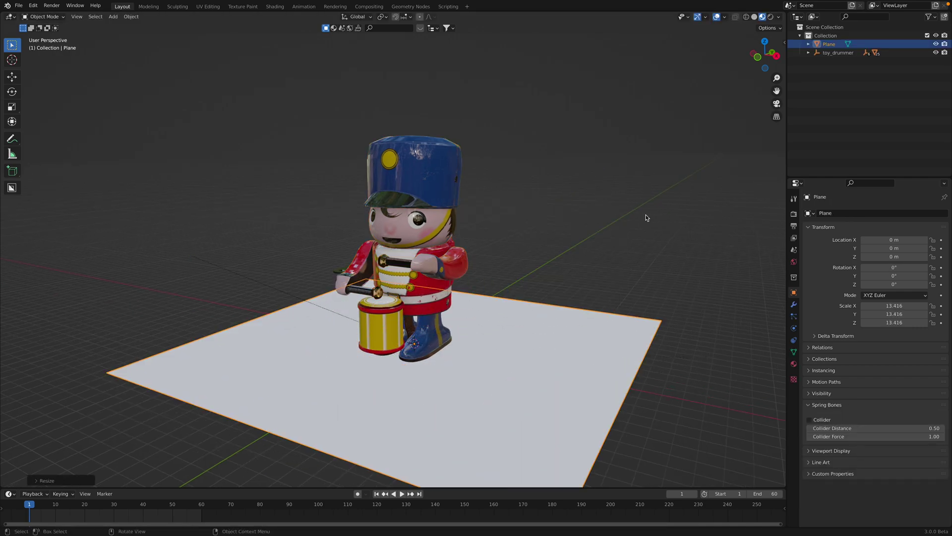
click(681, 148)
Step: Switch to Rendered shading, add a Sun light and rotate it freely so the drummer casts a slanted shadow on the floor
click(771, 17)
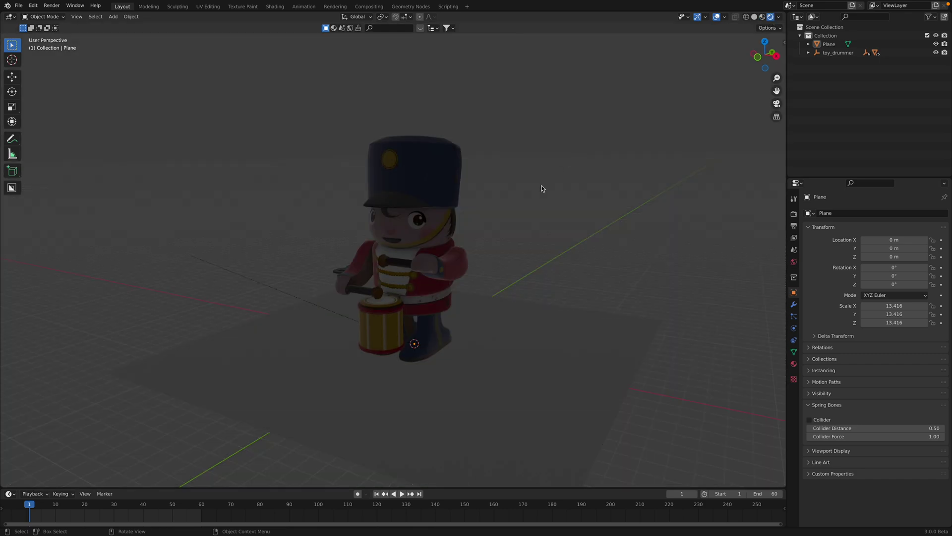
key(shift+a)
mouse_move(539, 291)
click(576, 298)
key(r)
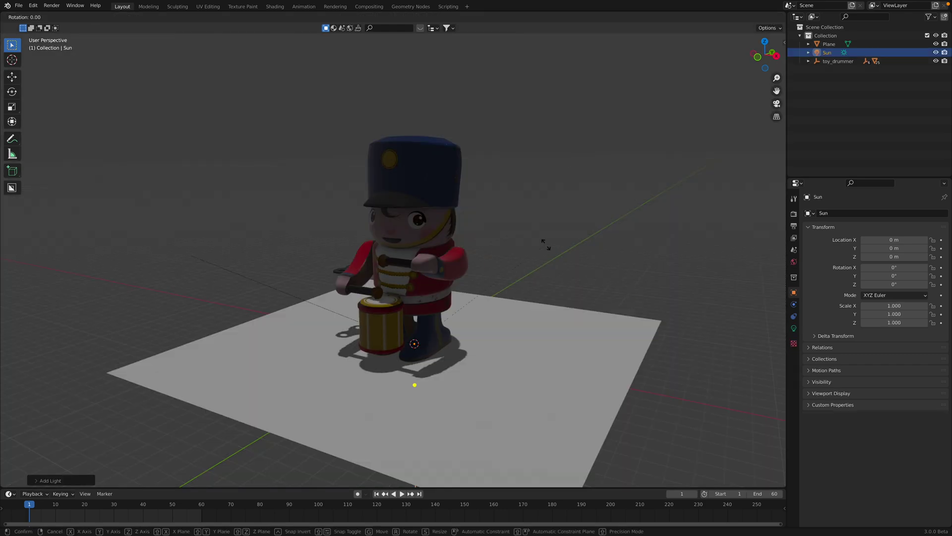
key(r)
click(475, 206)
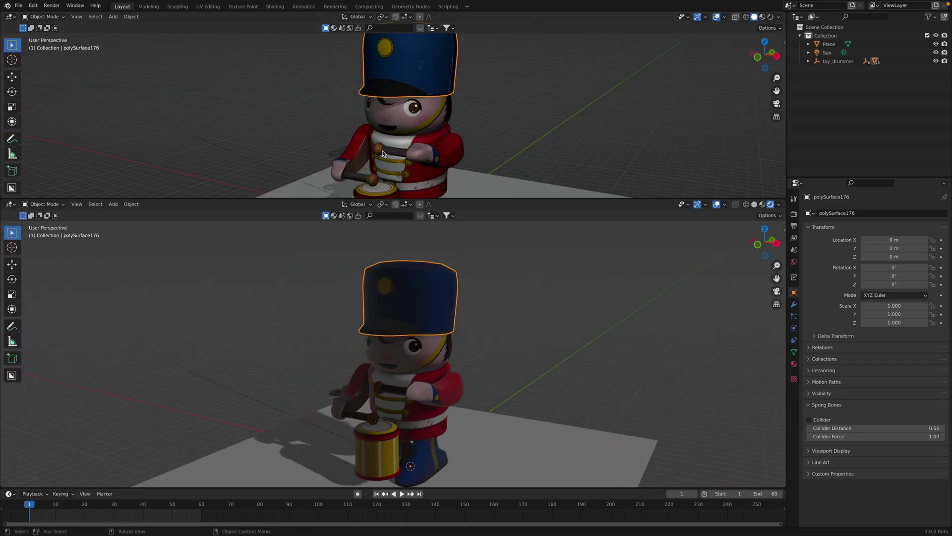
Step: Change the upper viewport to the Shader Editor and enlarge it to show the hat's material nodes
click(10, 16)
click(39, 106)
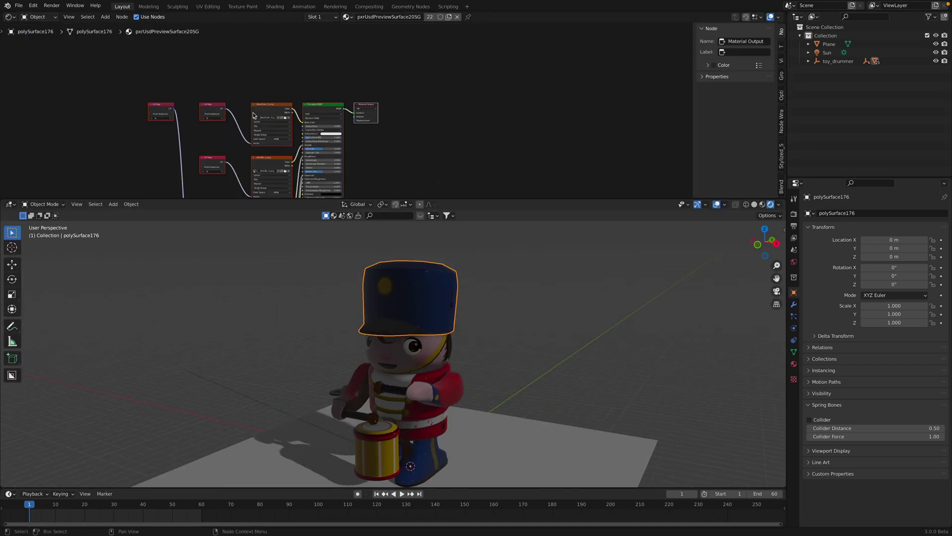
scroll(451, 161, up, 2)
drag(476, 208, 473, 272)
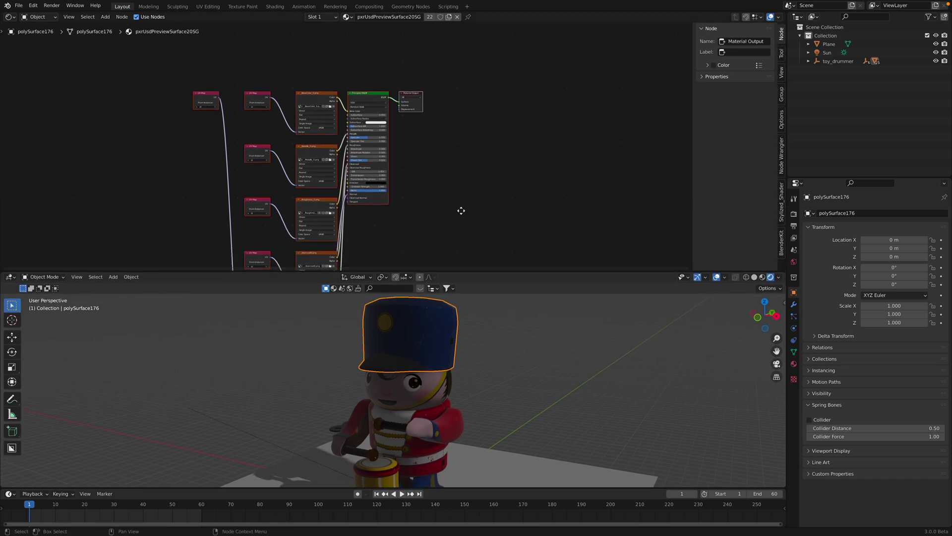
scroll(438, 89, up, 4)
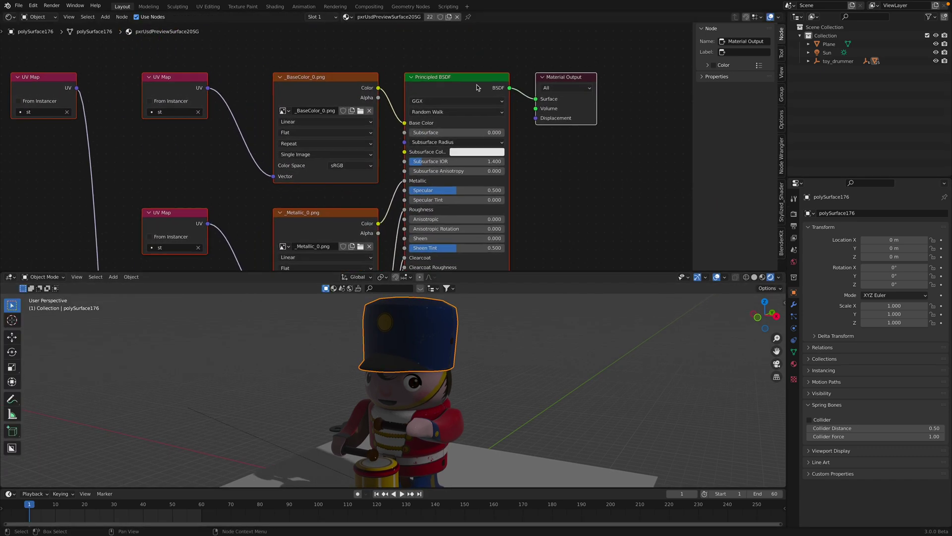
Step: Reposition the hat material's Material Output, Principled BSDF and _BaseColor_0.png nodes to spread them apart
drag(468, 76, 472, 70)
click(565, 78)
drag(565, 80, 601, 91)
scroll(598, 92, down, 2)
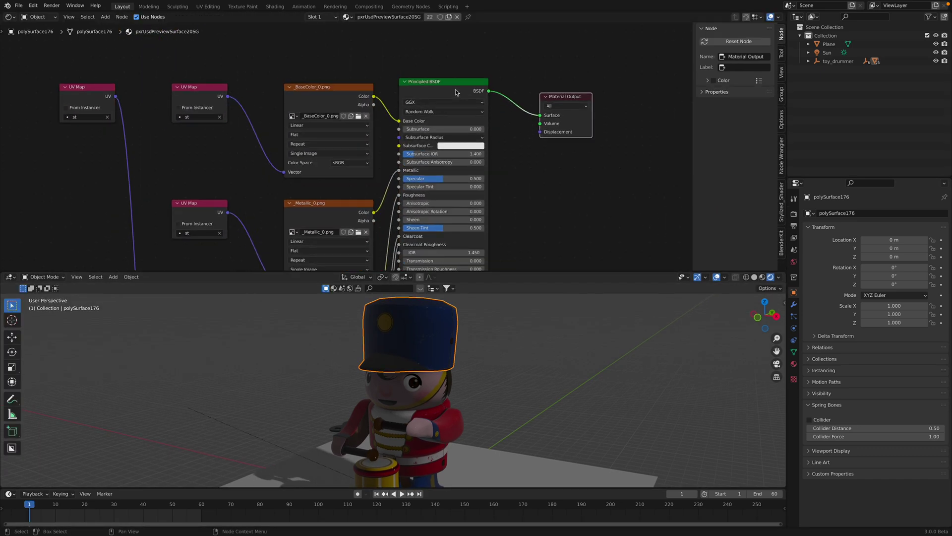
drag(454, 83, 457, 81)
middle_drag(457, 80, 487, 52)
scroll(487, 52, down, 1)
drag(353, 70, 348, 63)
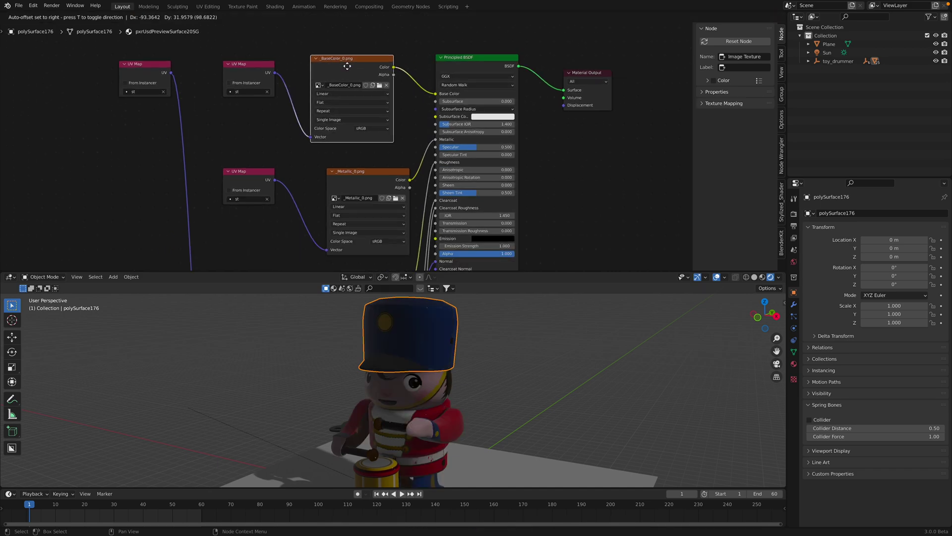
Step: Shift the _Metallic_0.png texture node slightly away from the Principled BSDF node
middle_drag(372, 127, 370, 77)
drag(363, 127, 358, 123)
drag(380, 152, 372, 150)
middle_drag(373, 151, 375, 104)
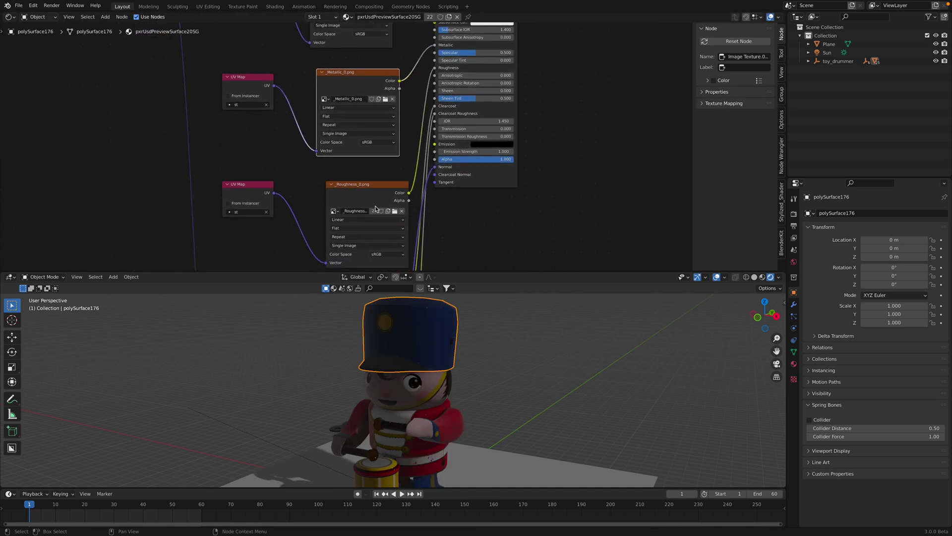
Step: Set the 3D viewport to Solid shading and shift the upper _Roughness_0.png node to preview its texture on the model
click(754, 276)
middle_drag(366, 186, 362, 152)
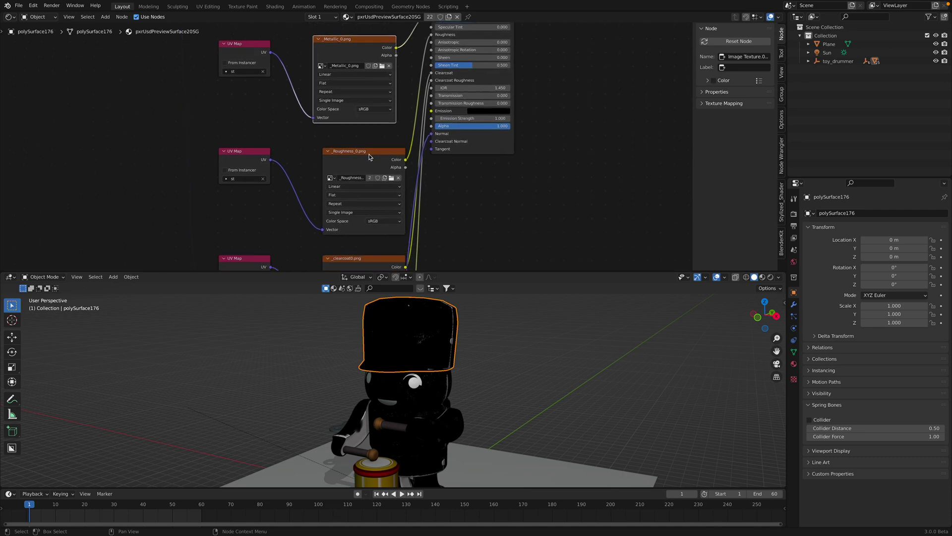
drag(355, 149, 341, 150)
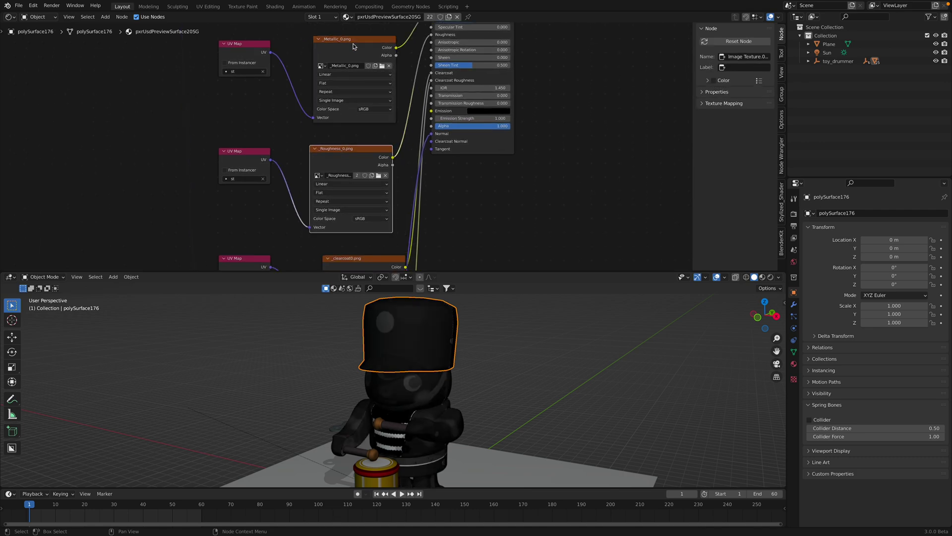
middle_drag(352, 149, 351, 121)
click(351, 122)
middle_drag(386, 158, 387, 87)
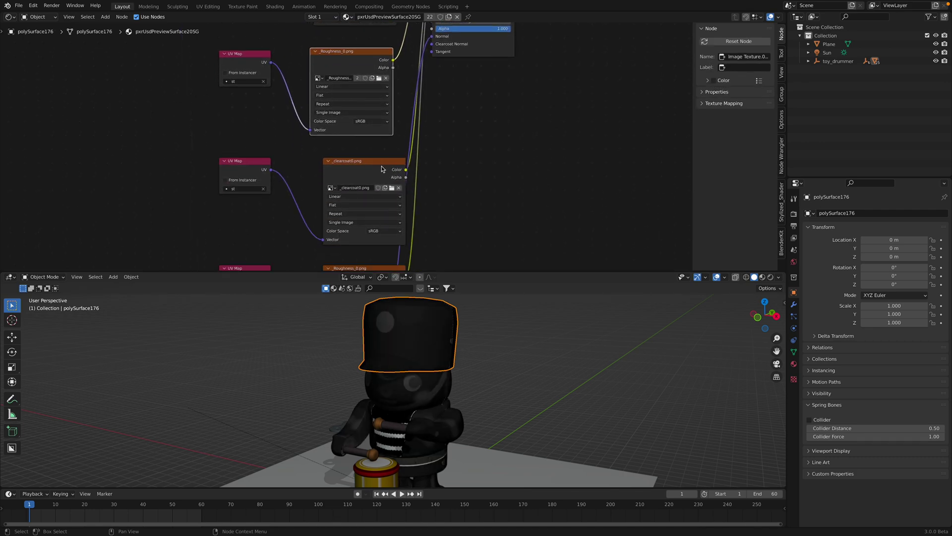
Step: Shift the _clearcoat0.png node and the lower _Roughness_0.png node in turn to preview each texture on the drummer
drag(374, 166, 358, 158)
middle_drag(374, 183, 370, 159)
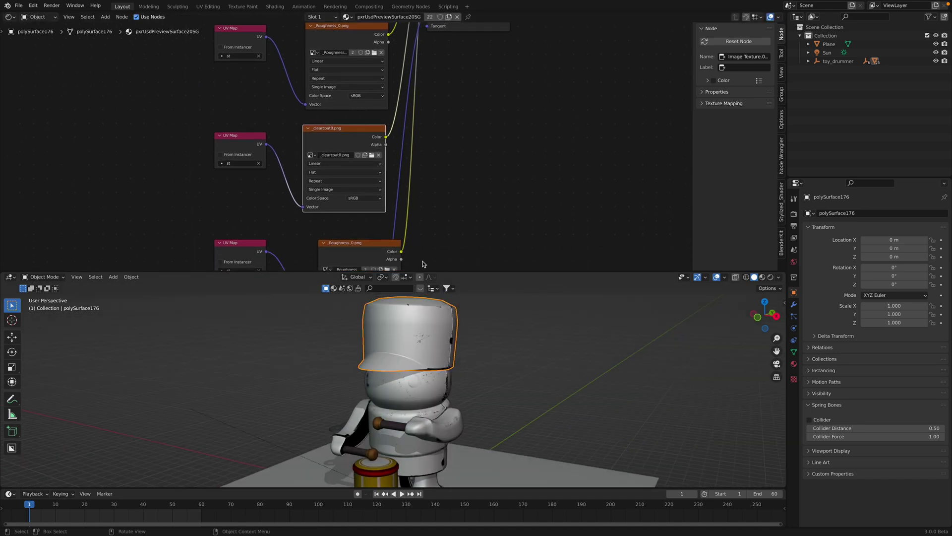
middle_drag(423, 262, 422, 224)
drag(362, 219, 353, 209)
middle_drag(444, 170, 431, 230)
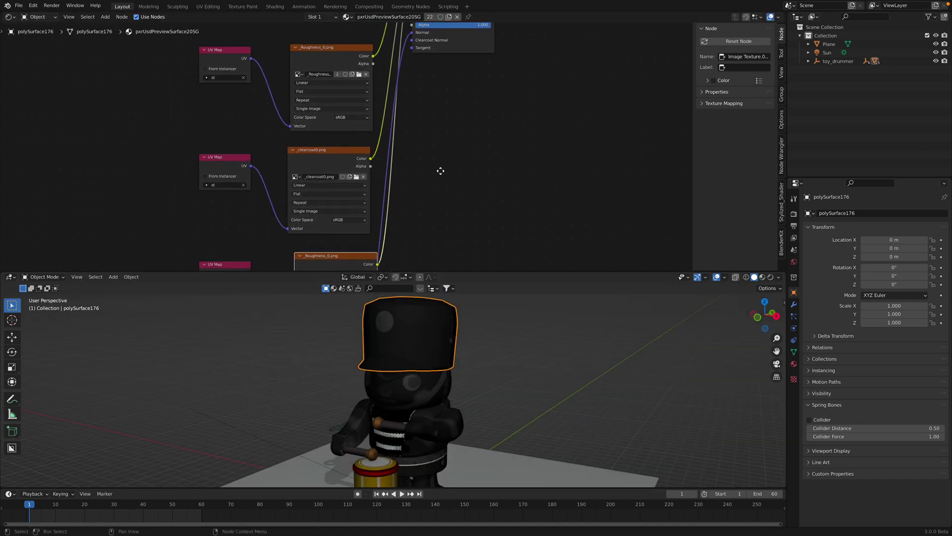
middle_drag(451, 78, 431, 231)
middle_drag(446, 200, 438, 253)
scroll(508, 329, down, 2)
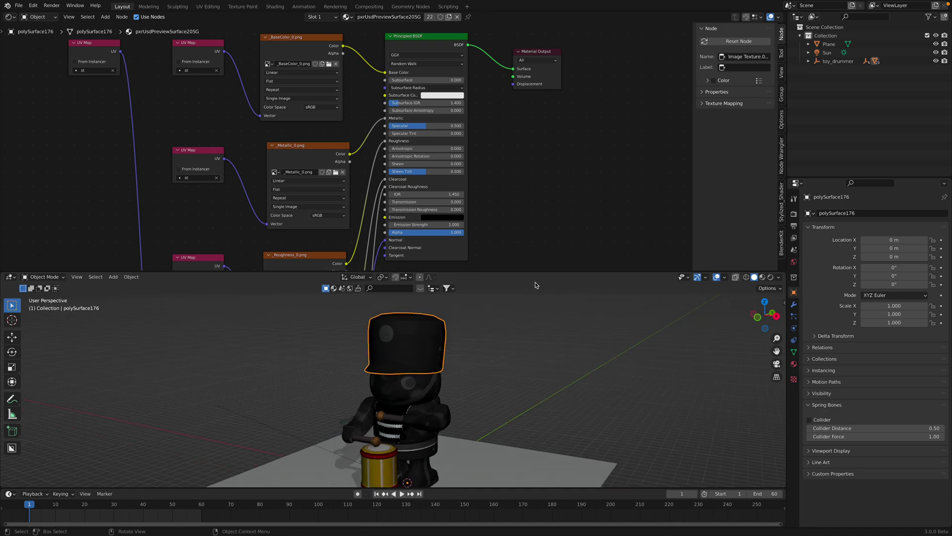
Step: Shrink the Shader Editor to enlarge the 3D viewport, and select the drum and then the hat to compare their materials
drag(533, 271, 534, 154)
click(520, 290)
middle_drag(520, 290, 406, 403)
click(406, 403)
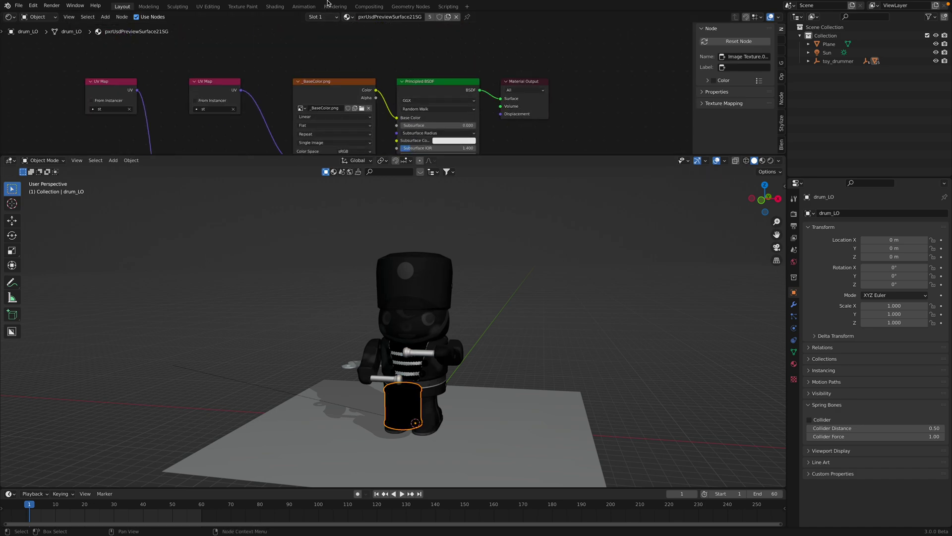
click(441, 278)
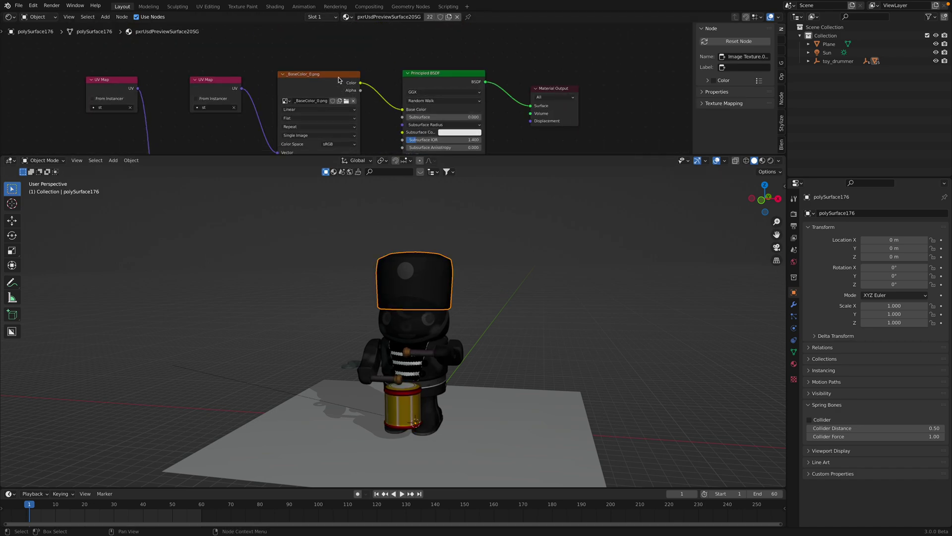
Step: Set the 3D viewport to Material Preview shading and shrink the Shader Editor to enlarge the viewport
middle_drag(501, 318, 433, 298)
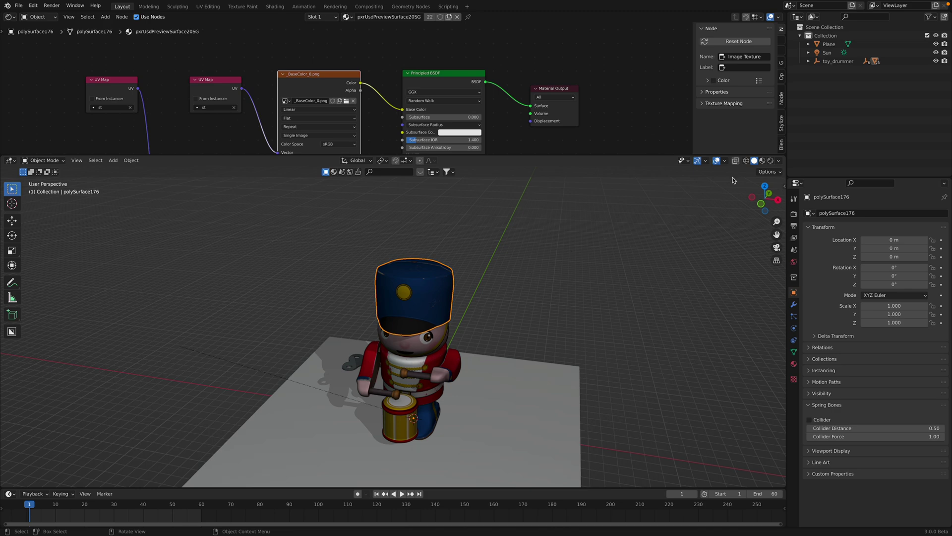
click(762, 162)
mouse_move(590, 283)
middle_down()
mouse_move(606, 266)
mouse_move(579, 267)
middle_up()
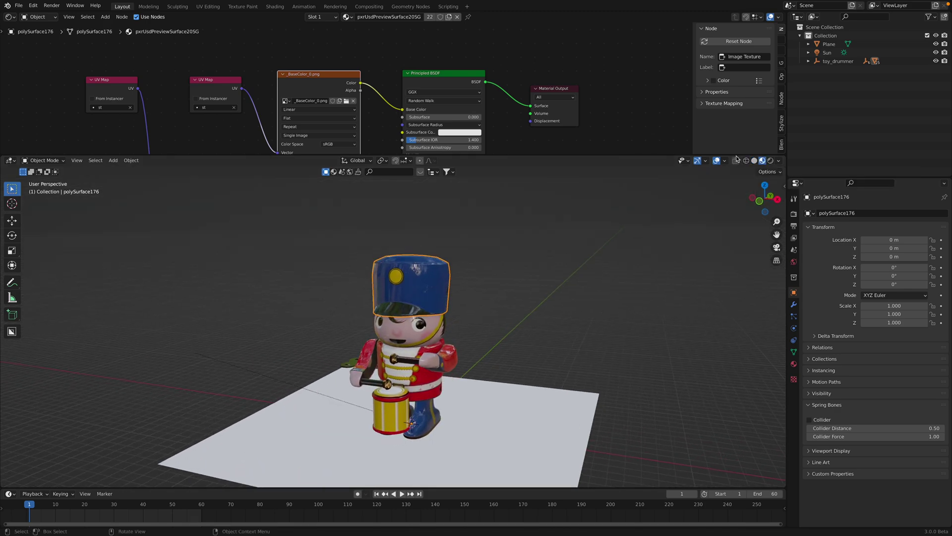
drag(595, 155, 595, 97)
middle_drag(596, 233, 640, 232)
Step: Enable Ambient Occlusion in the Eevee render settings and set its distance to 1.06 m
click(793, 214)
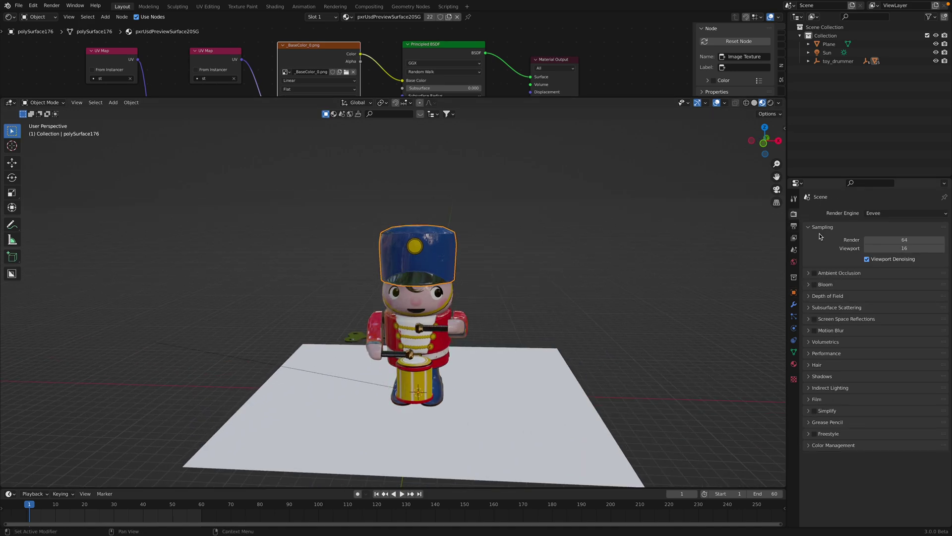
click(814, 272)
click(809, 273)
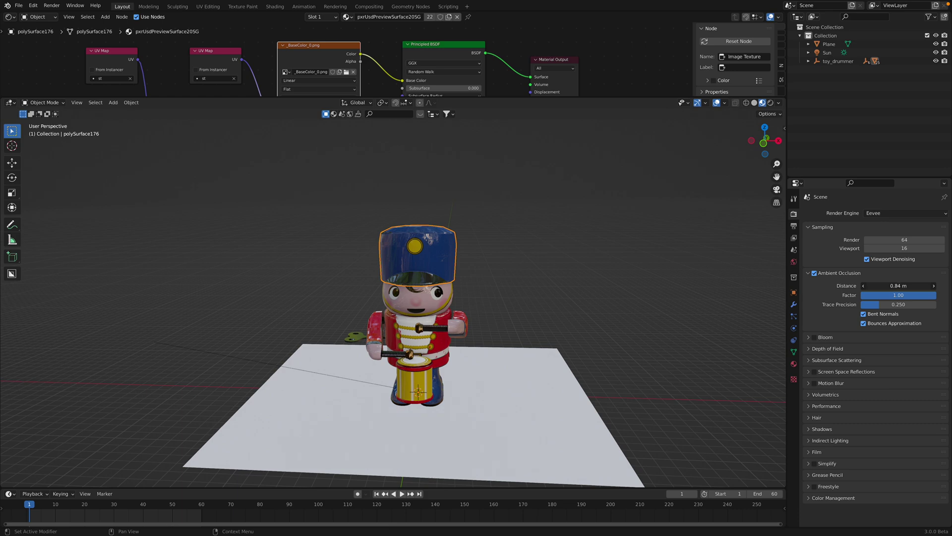
drag(899, 285, 909, 286)
Step: Give the ground plane a new material with Metallic set to 0.681 and Roughness set to 0.106
middle_drag(566, 364, 523, 377)
click(524, 377)
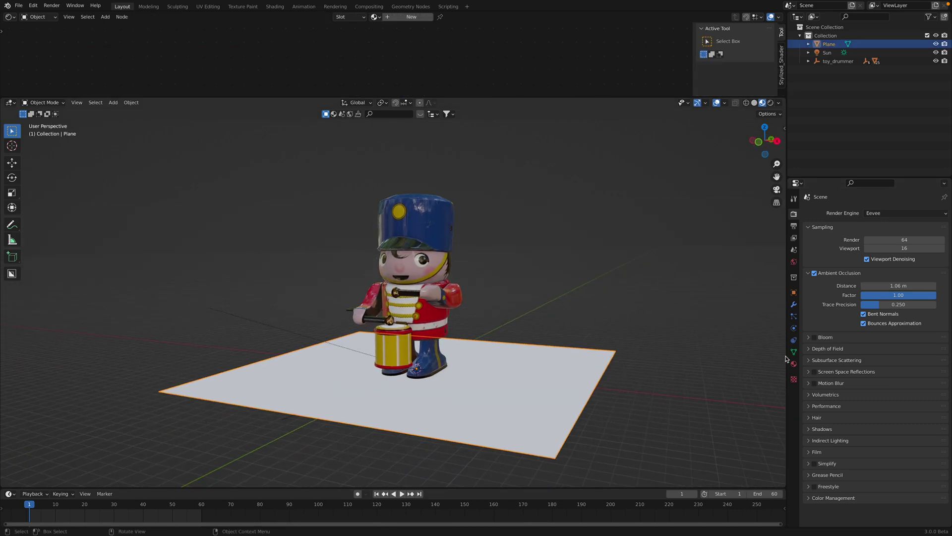
click(794, 363)
click(863, 250)
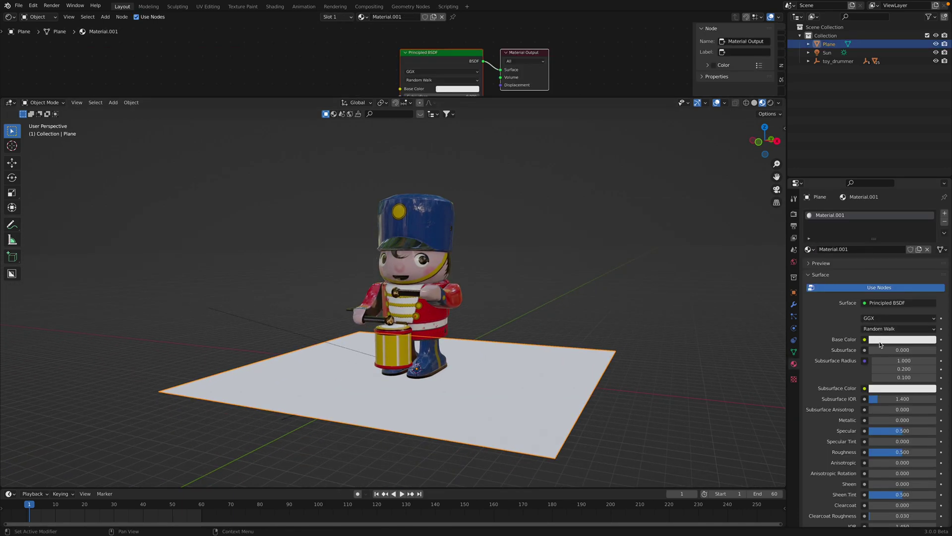
drag(888, 420, 920, 420)
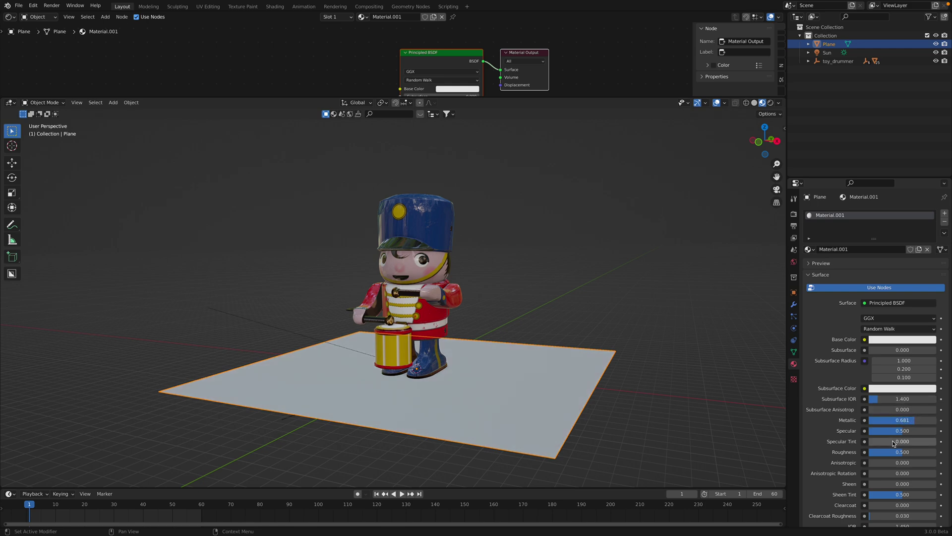
mouse_move(899, 452)
mouse_down()
mouse_move(869, 452)
mouse_move(882, 452)
mouse_up()
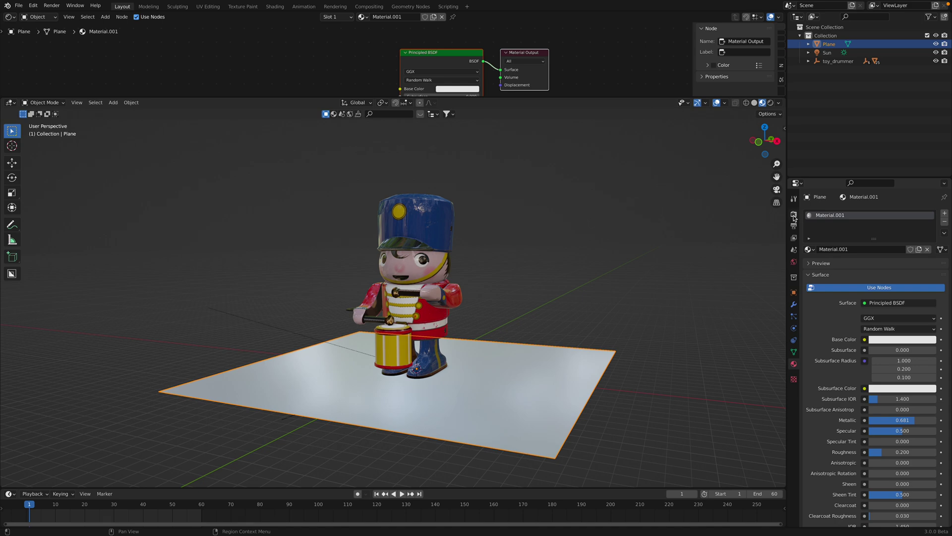
drag(883, 454, 877, 454)
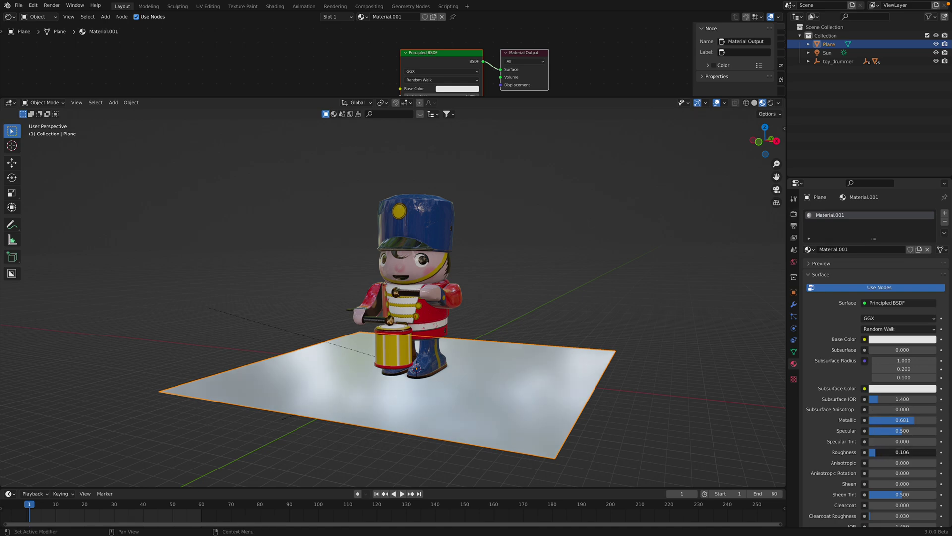
Step: Enable Screen Space Reflections in the render settings and deselect the plane to check the drummer's reflection
click(794, 215)
middle_drag(723, 256, 722, 267)
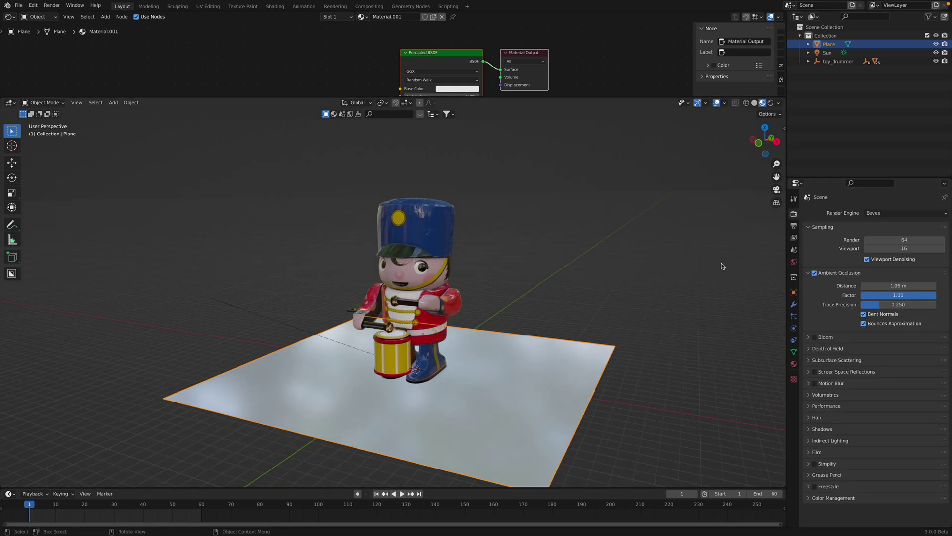
click(814, 371)
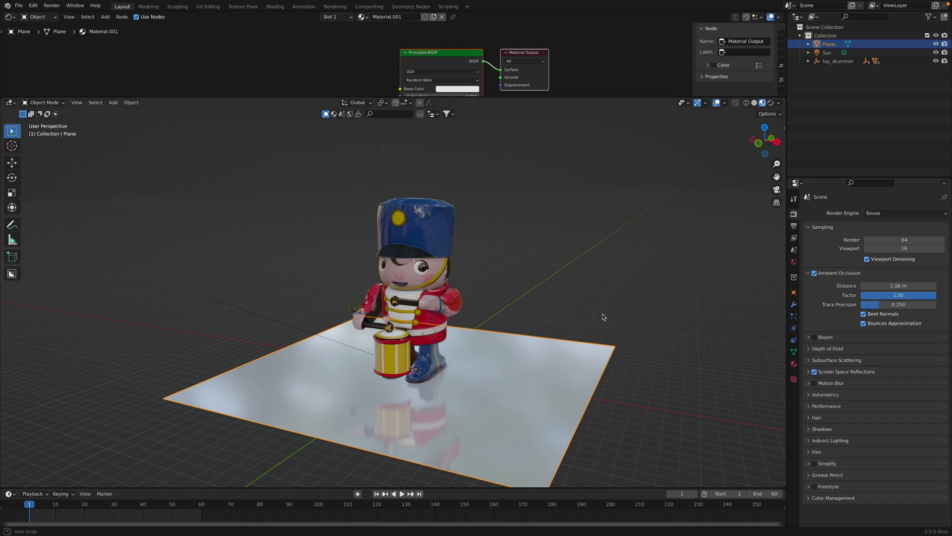
middle_drag(603, 317, 548, 262)
click(549, 262)
scroll(728, 138, up, 2)
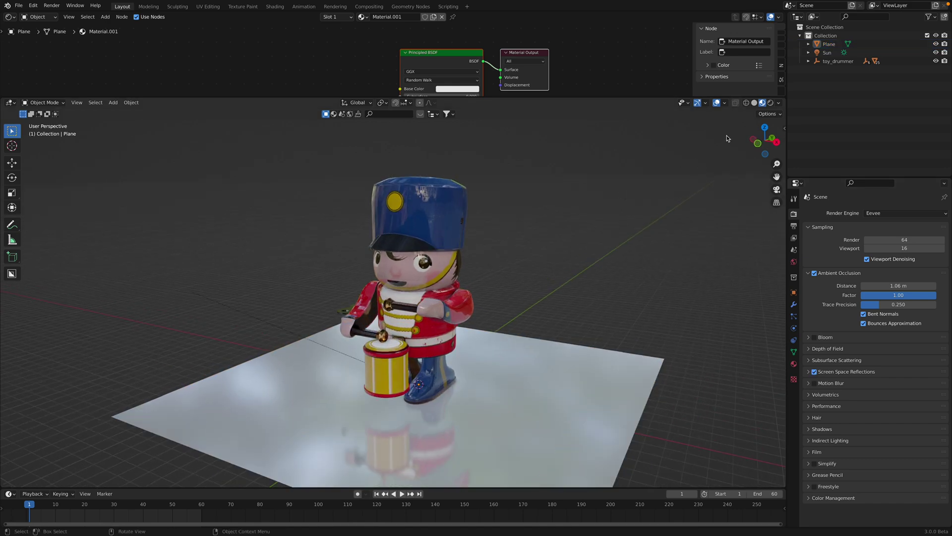
Step: Enlarge the 3D viewport further and save the Blender file to the Desktop as tintoy_001.blend
drag(713, 97, 707, 72)
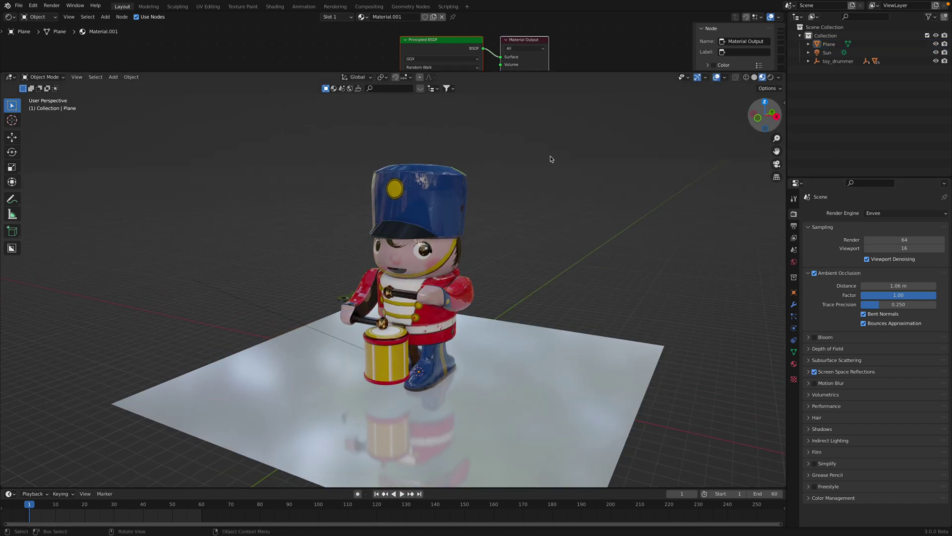
key(super+s)
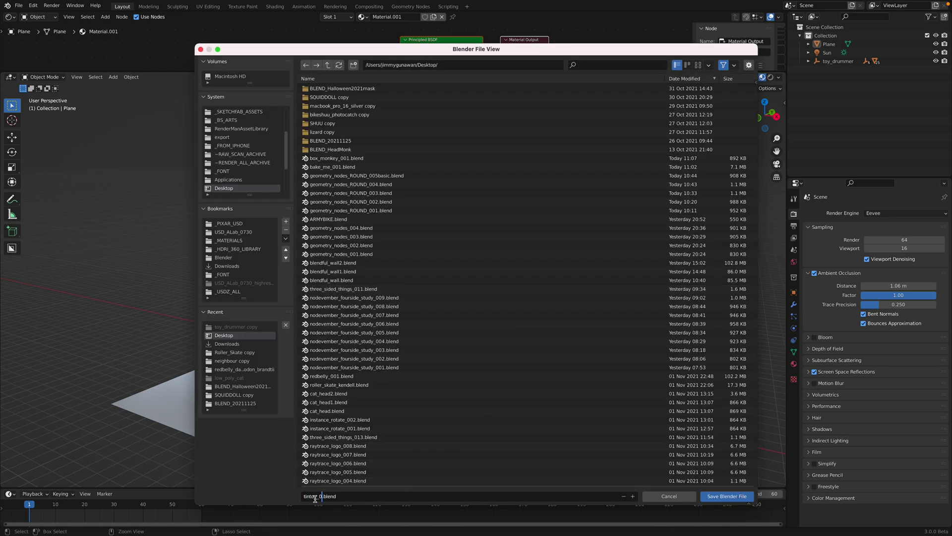
click(735, 495)
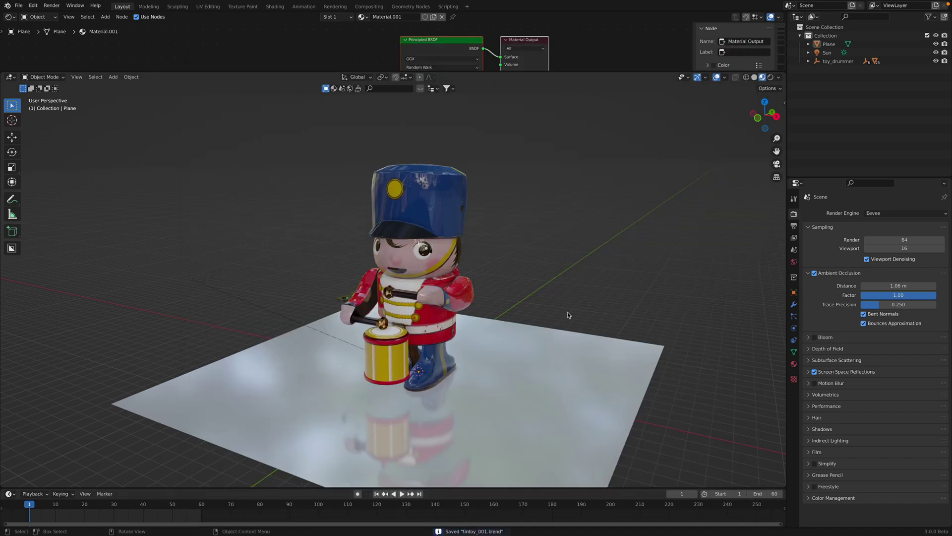
Step: Play the drummer's animation and view it from different angles
middle_drag(569, 315, 543, 329)
key(space)
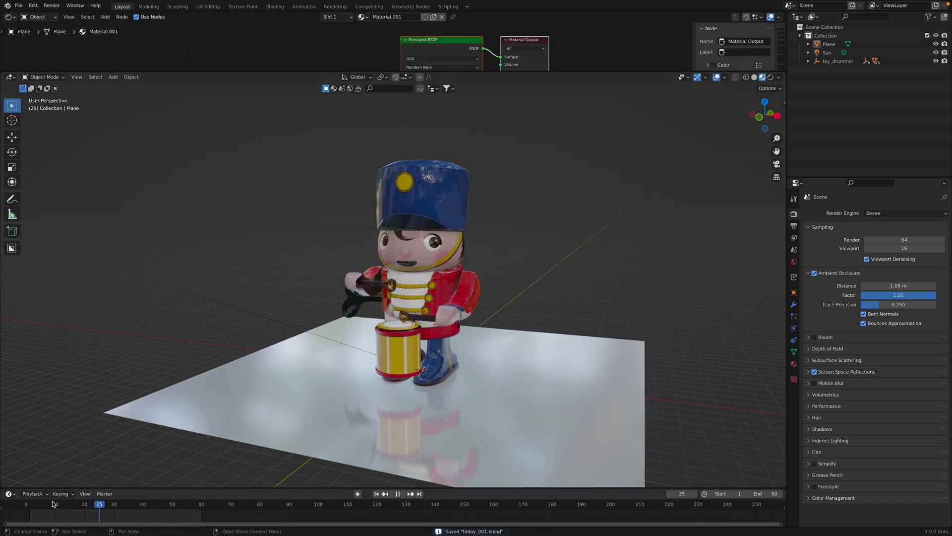
middle_drag(379, 297, 446, 287)
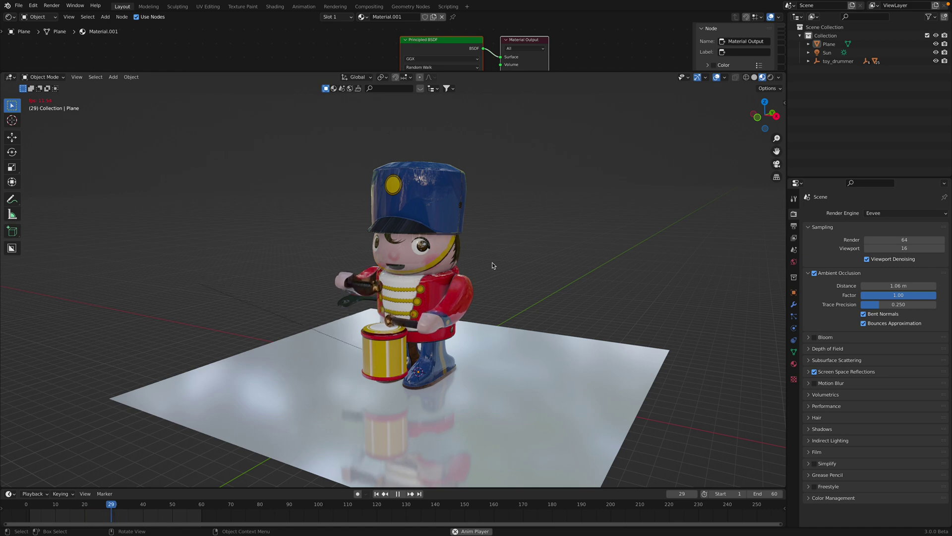
click(838, 61)
key(g)
key(y)
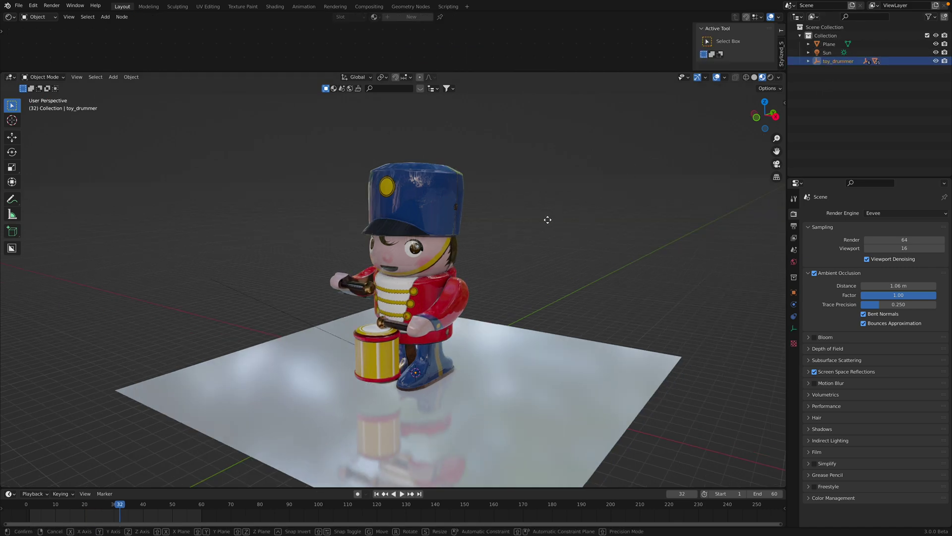
right_click(552, 222)
click(532, 240)
middle_drag(422, 309, 558, 226)
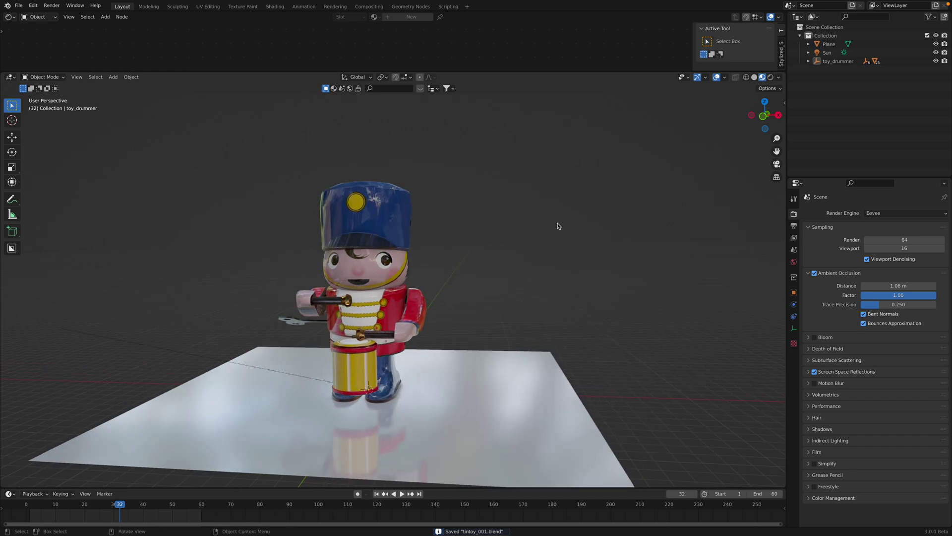
click(836, 61)
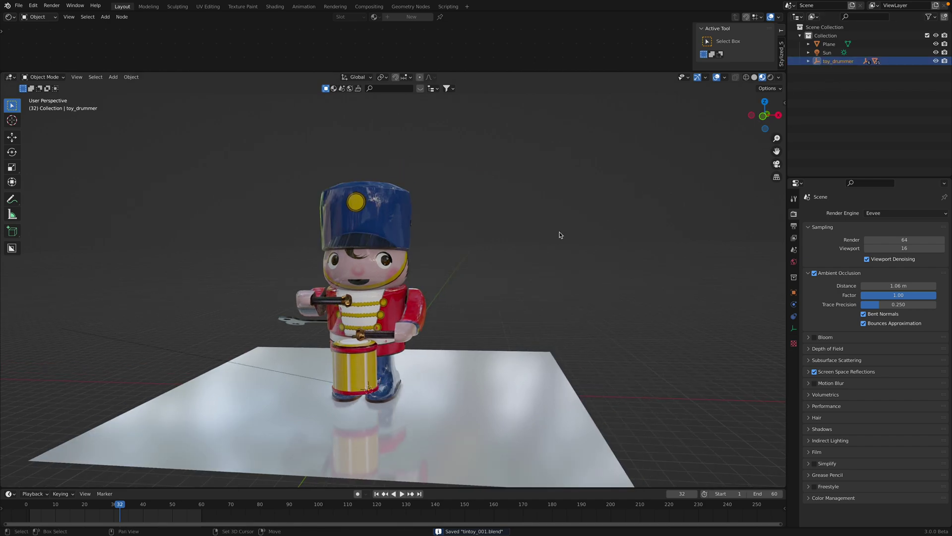
key(shift+a)
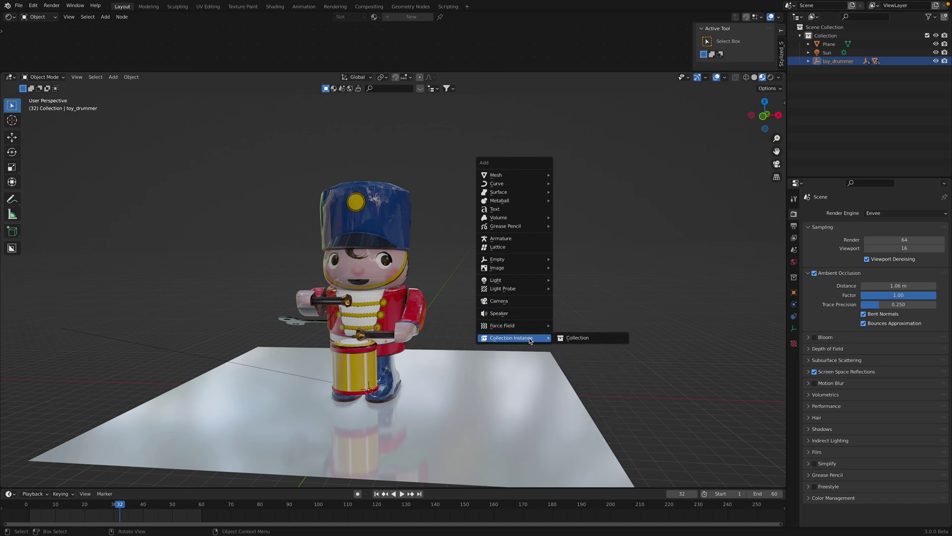
click(577, 337)
Step: Expand the toy_drummer hierarchy and enlarge the Outliner to examine its child objects
click(809, 61)
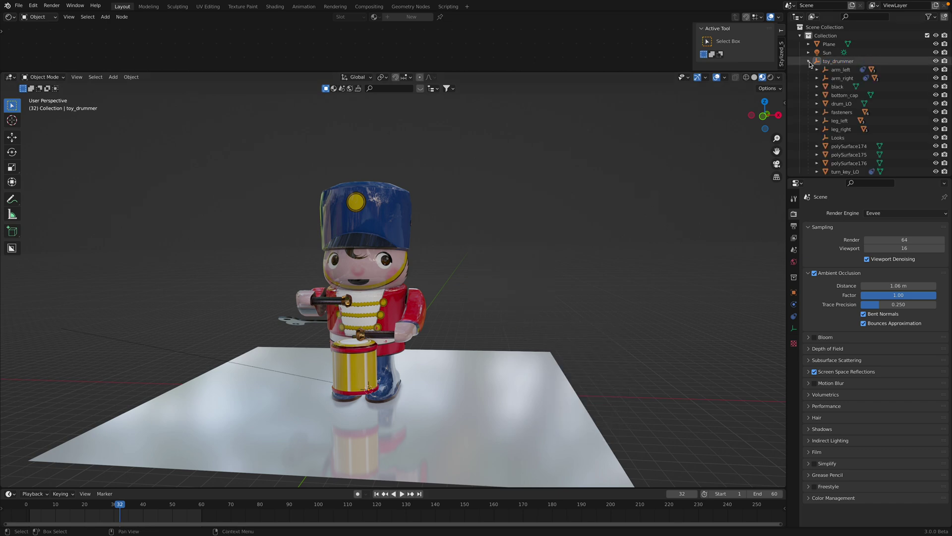
click(809, 61)
click(809, 61)
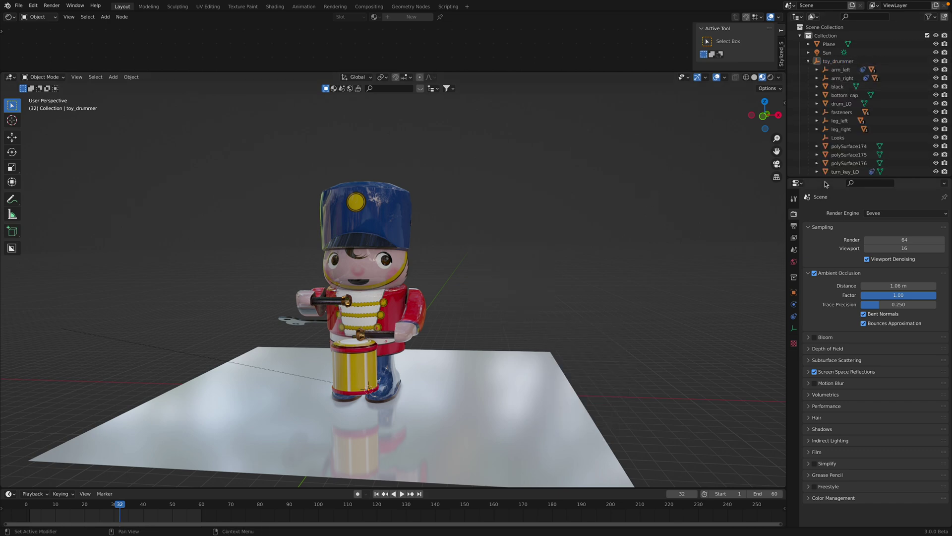
drag(825, 176, 824, 251)
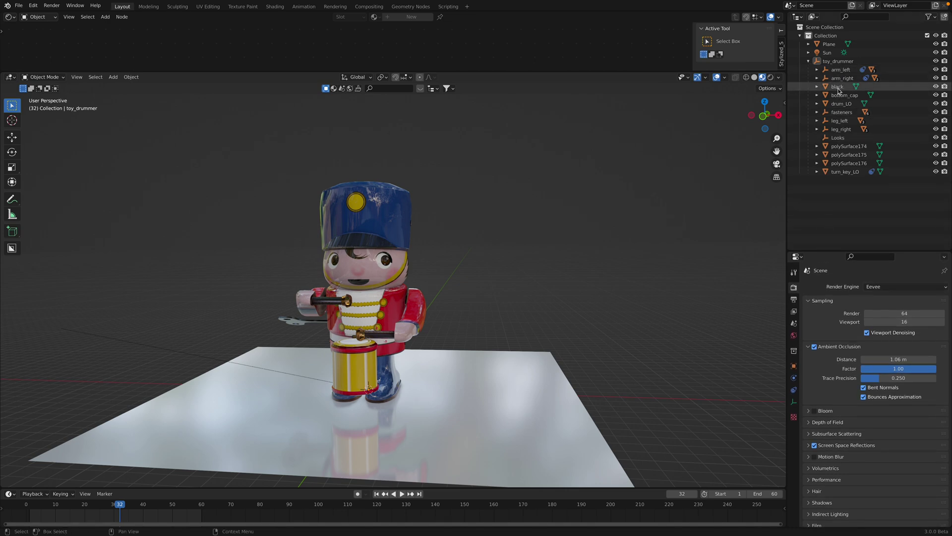
click(818, 70)
click(818, 70)
Step: Move the entire toy_drummer hierarchy into a new collection named tintoy, and collapse that collection in the Outliner
click(824, 61)
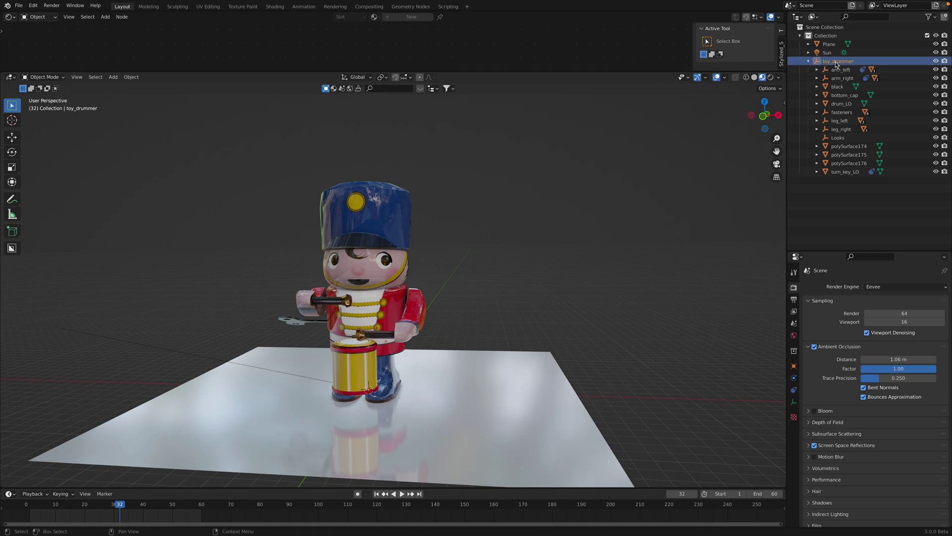
right_click(824, 61)
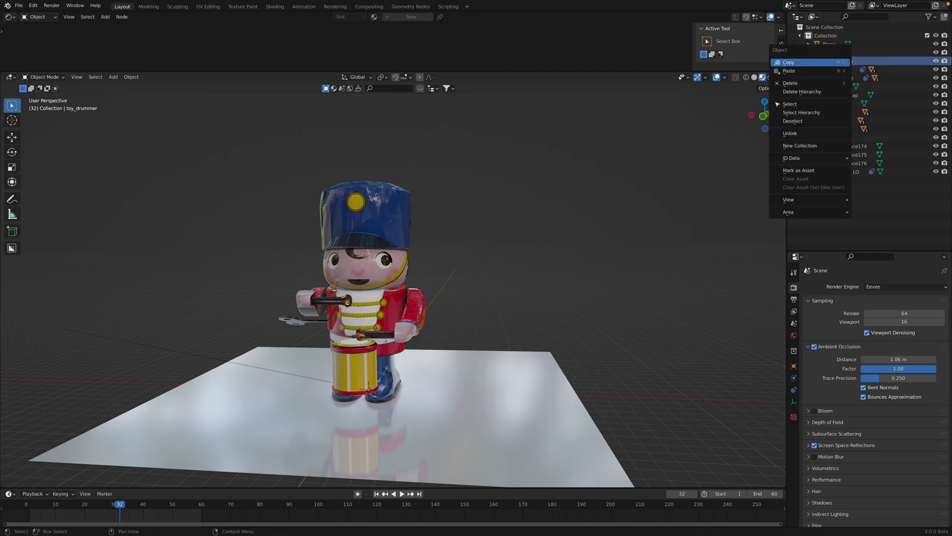
click(802, 112)
middle_drag(690, 187, 650, 195)
key(m)
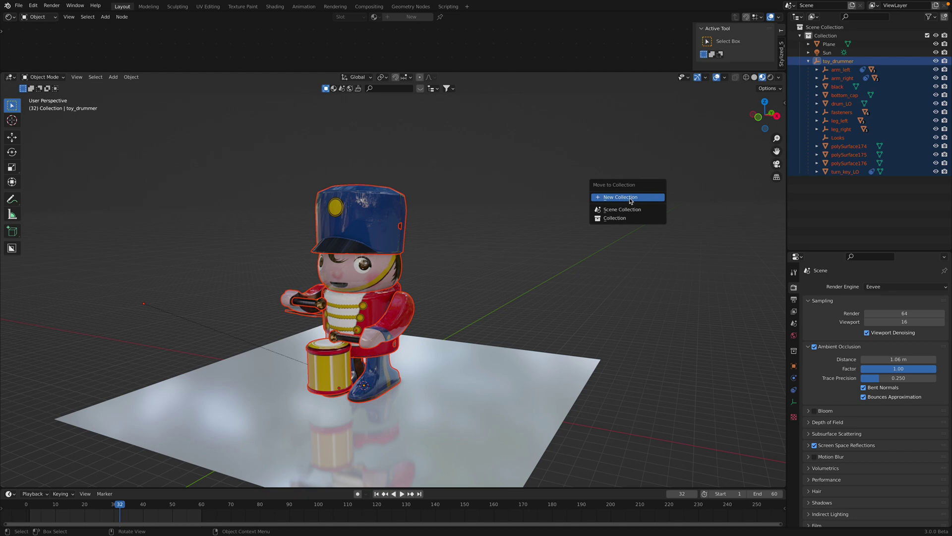
click(629, 198)
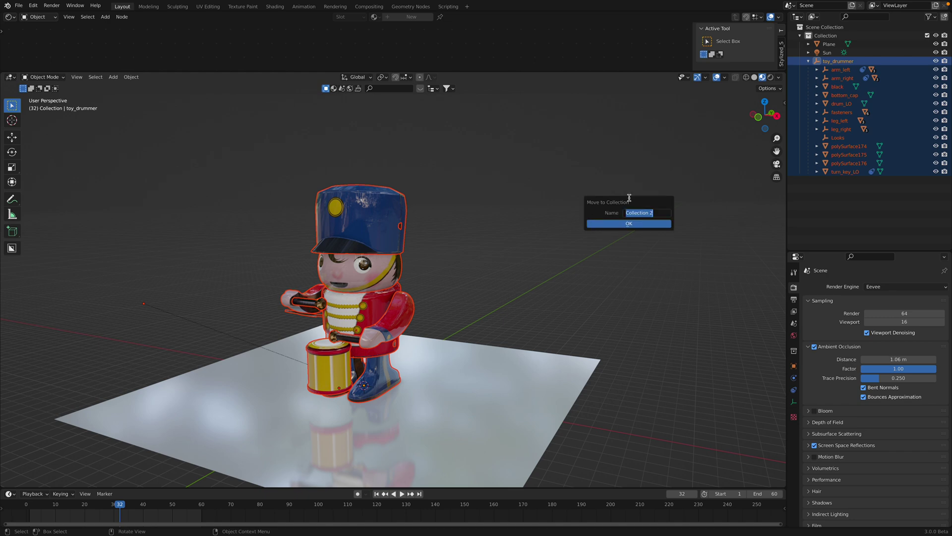
click(638, 223)
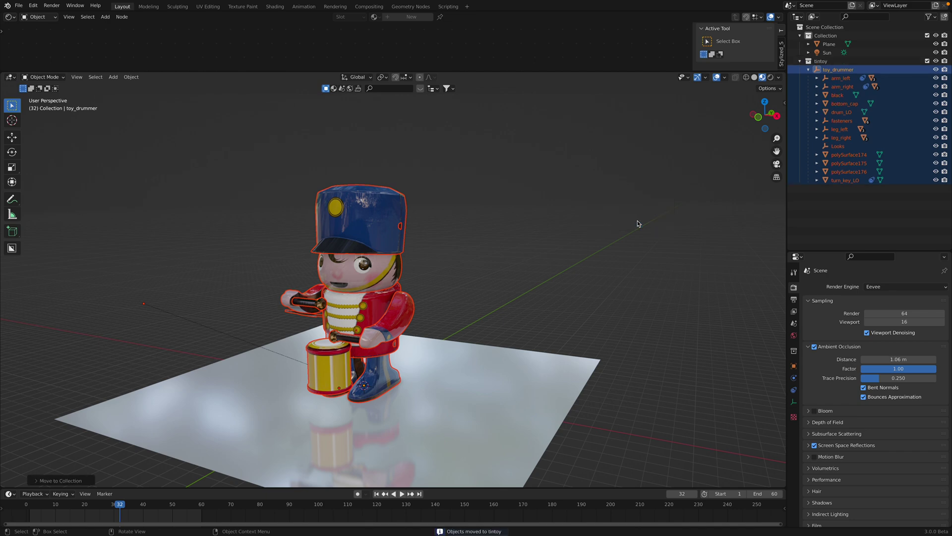
click(609, 221)
click(808, 70)
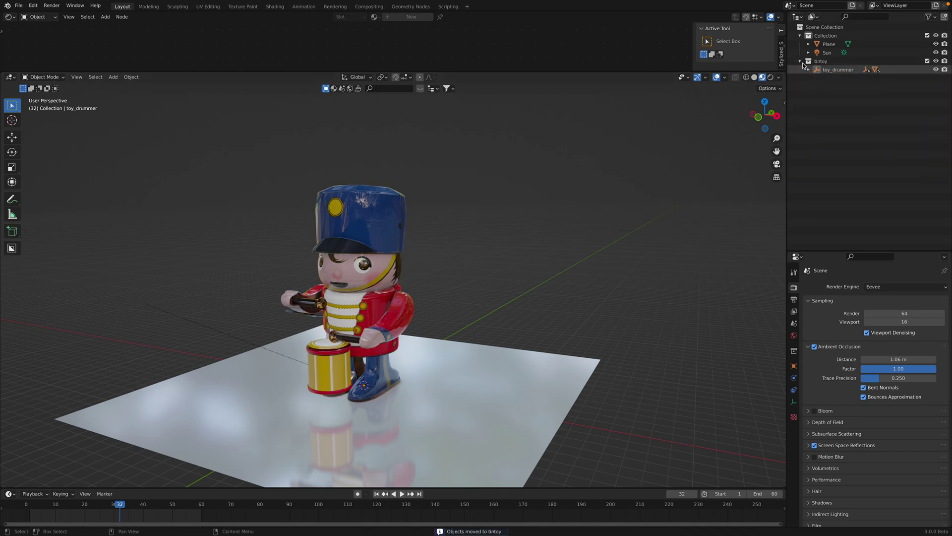
click(800, 61)
Step: Add a collection instance of tintoy and move it along the X axis to stand beside the original drummer
key(shift+a)
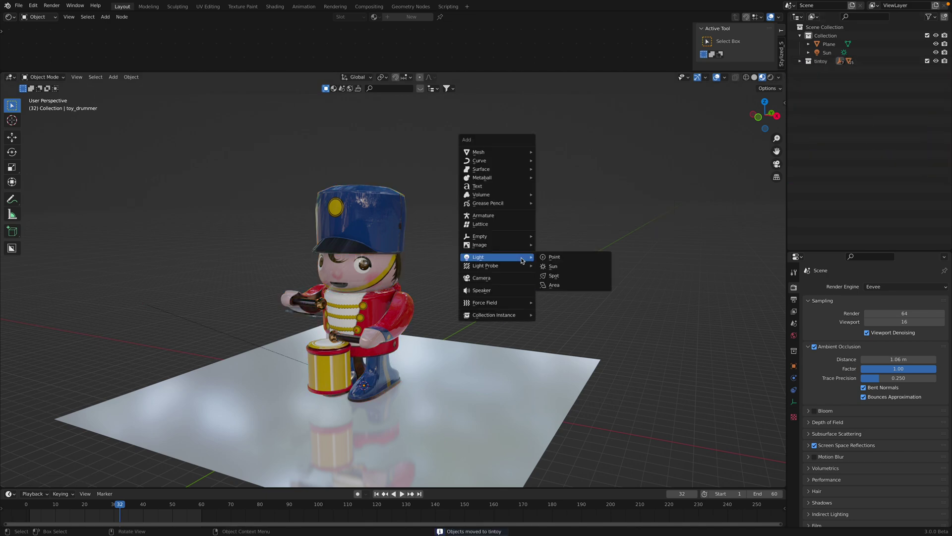
mouse_move(508, 315)
click(555, 323)
scroll(555, 323, down, 3)
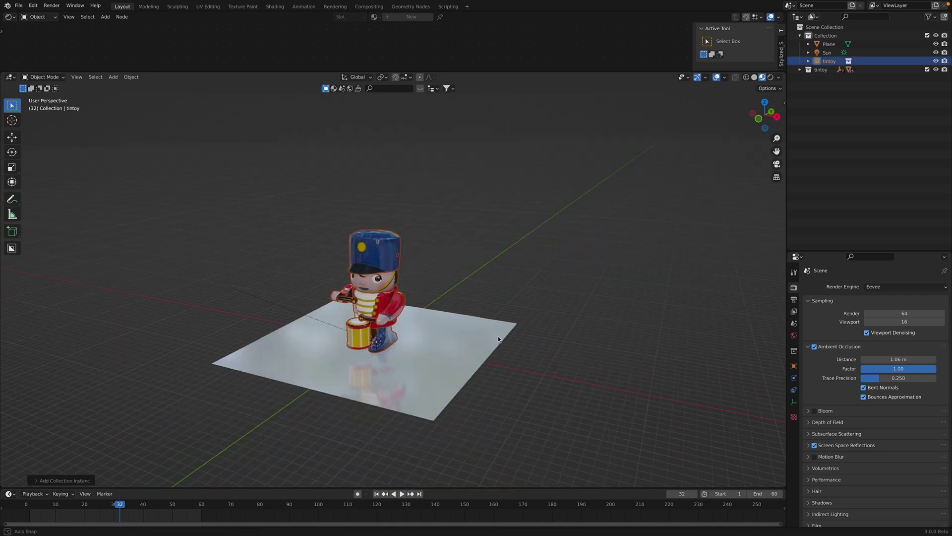
key(g)
key(x)
click(536, 354)
click(535, 272)
Step: Play the animation and compare the instanced drummer with the original from several angles
key(space)
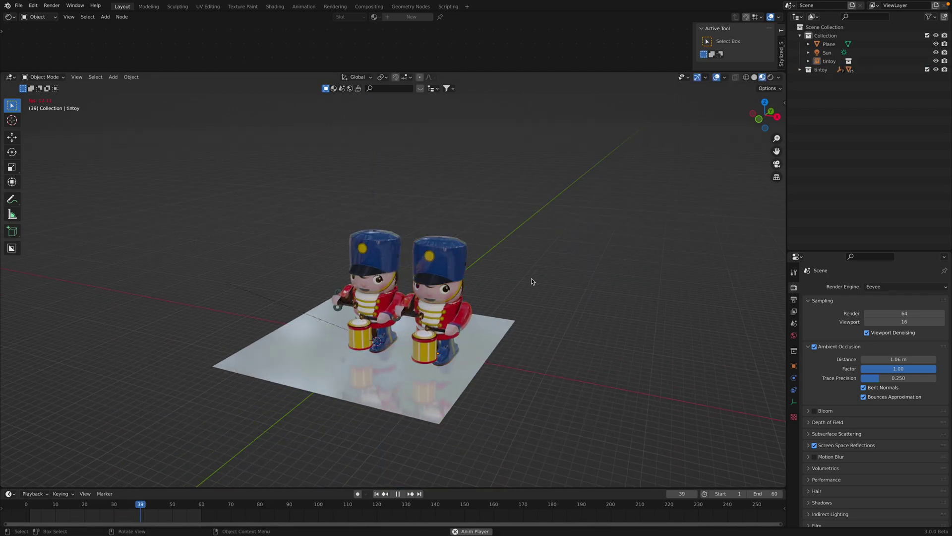
scroll(532, 281, up, 4)
middle_drag(546, 277, 562, 271)
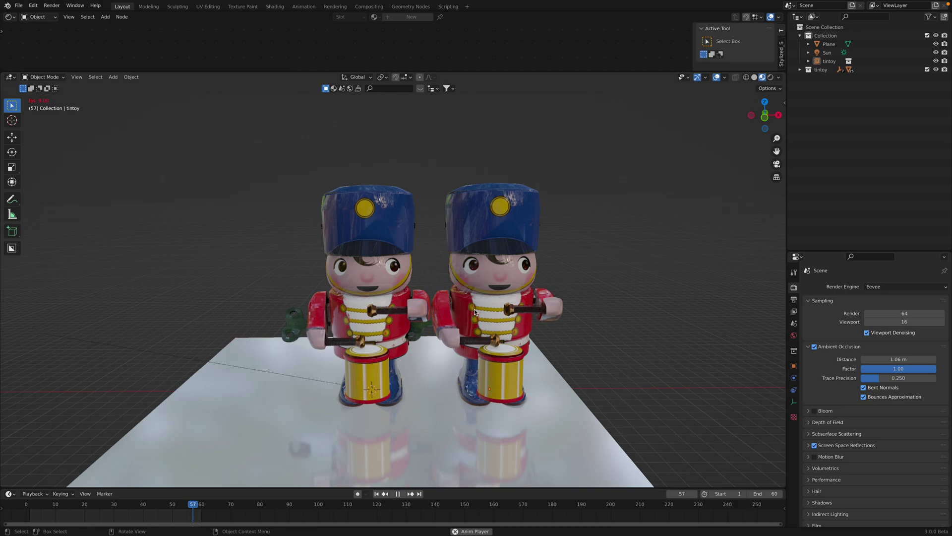
scroll(475, 309, down, 3)
middle_drag(474, 309, 433, 312)
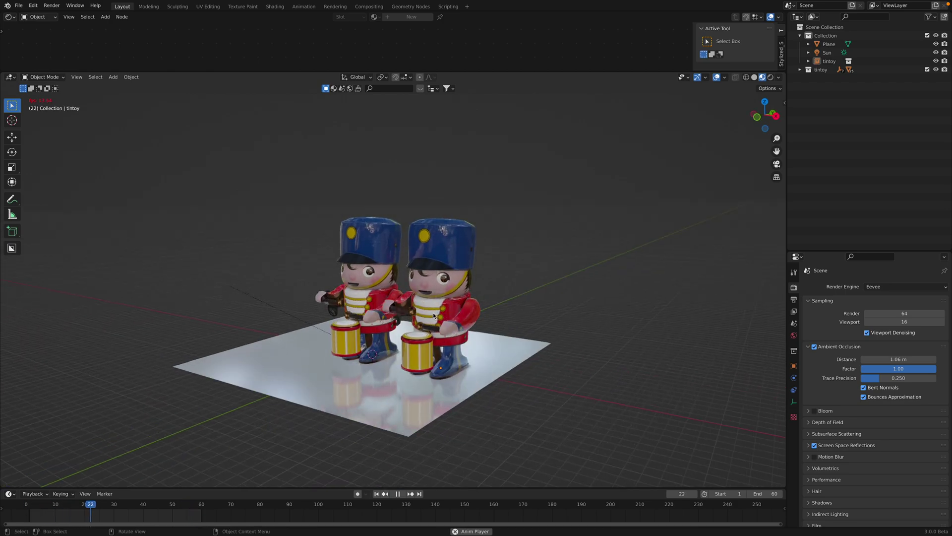
Step: Pause the animation and rotate the tintoy instance slightly about the Z axis
key(space)
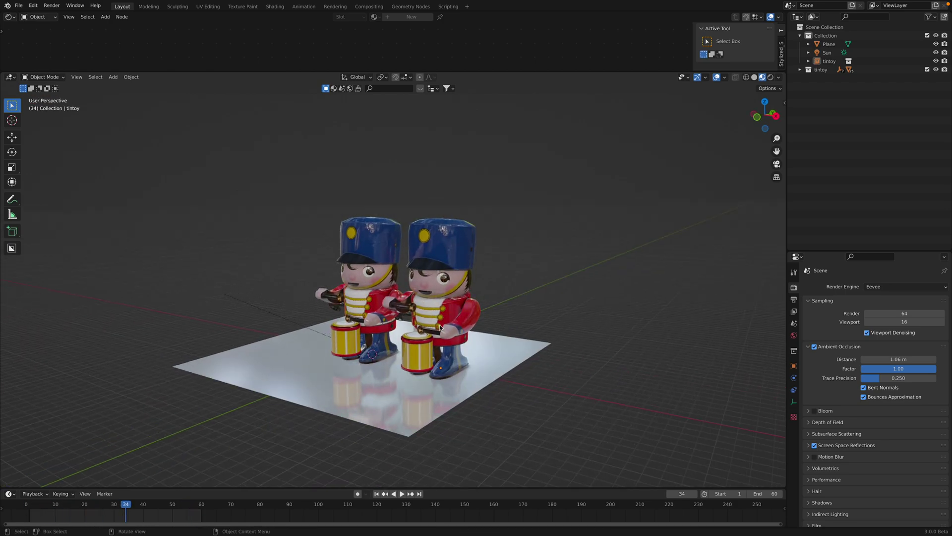
middle_drag(479, 319, 520, 321)
key(space)
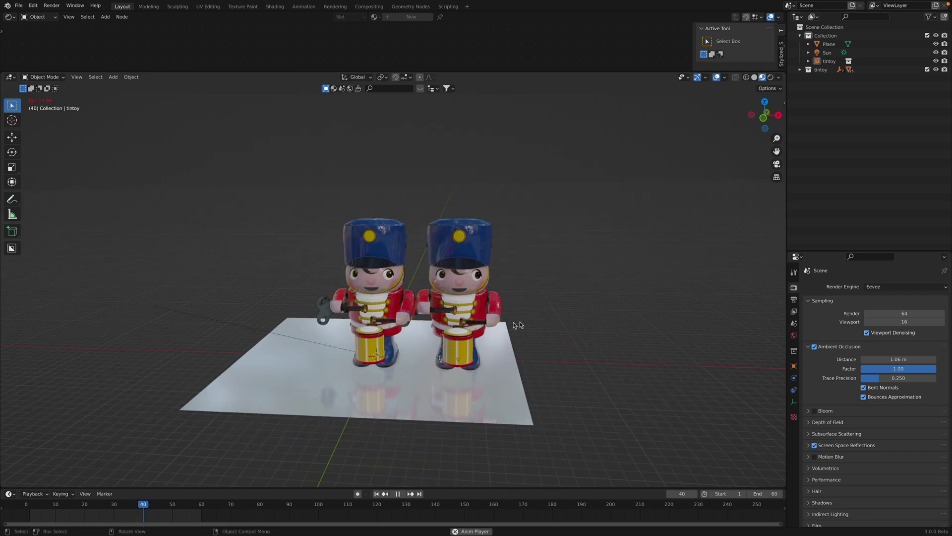
click(830, 61)
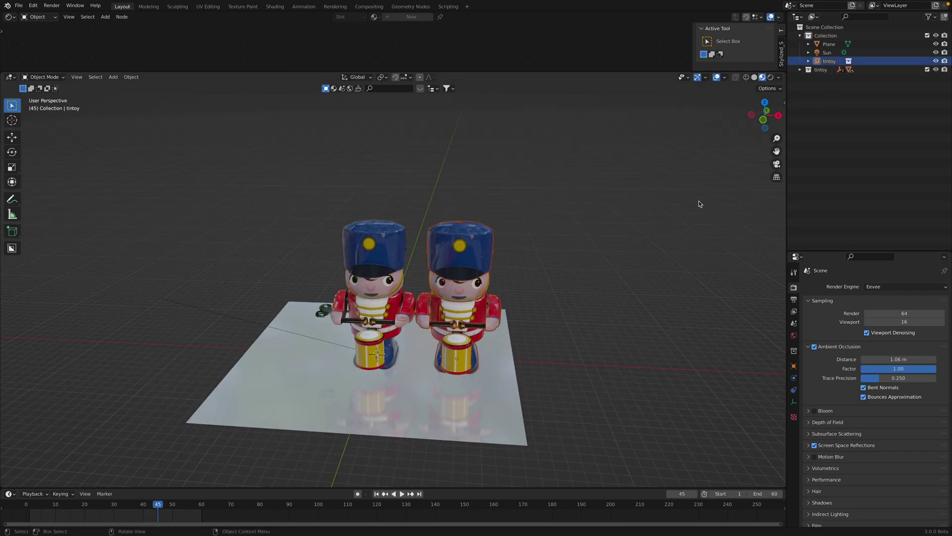
key(r)
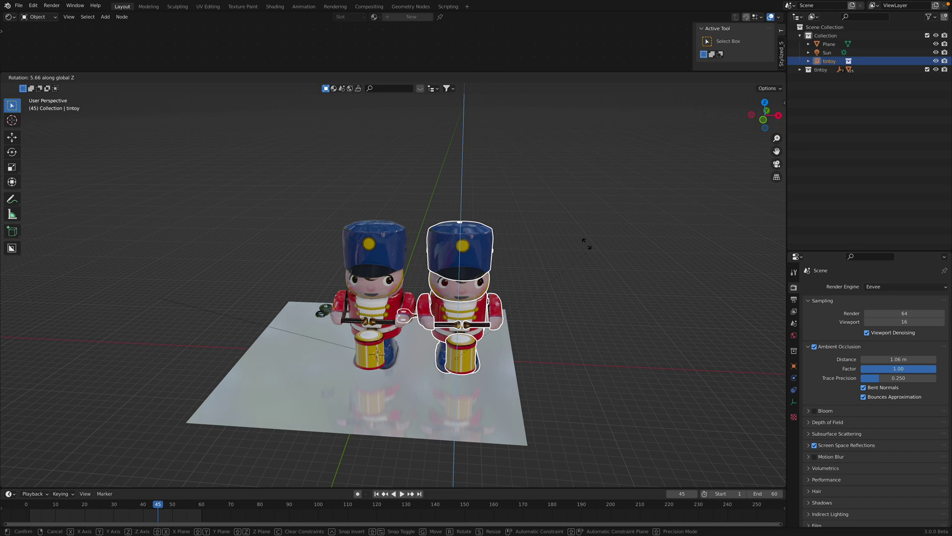
click(578, 216)
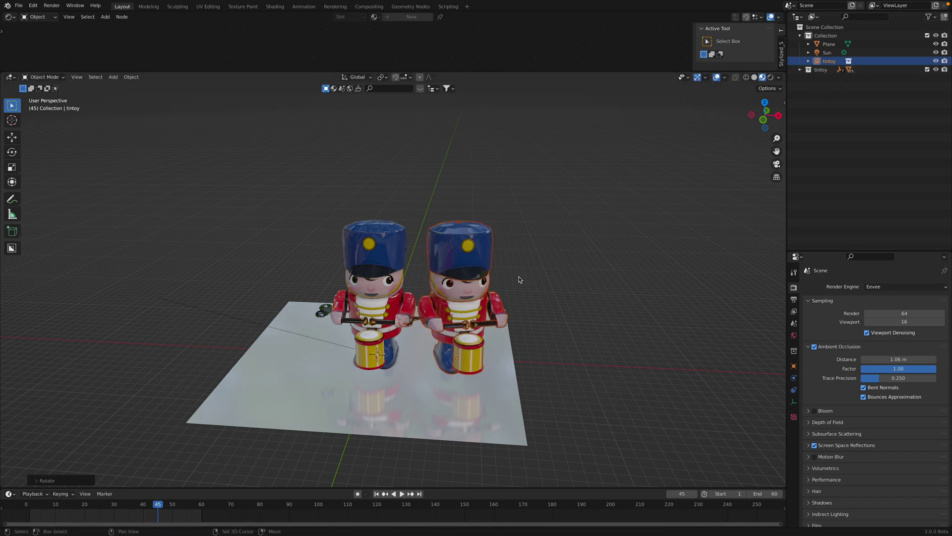
Step: Add a second tintoy collection instance, move it along X to the original's free side, and exclude the original tintoy collection from the view layer
key(shift+a)
mouse_move(519, 279)
click(553, 286)
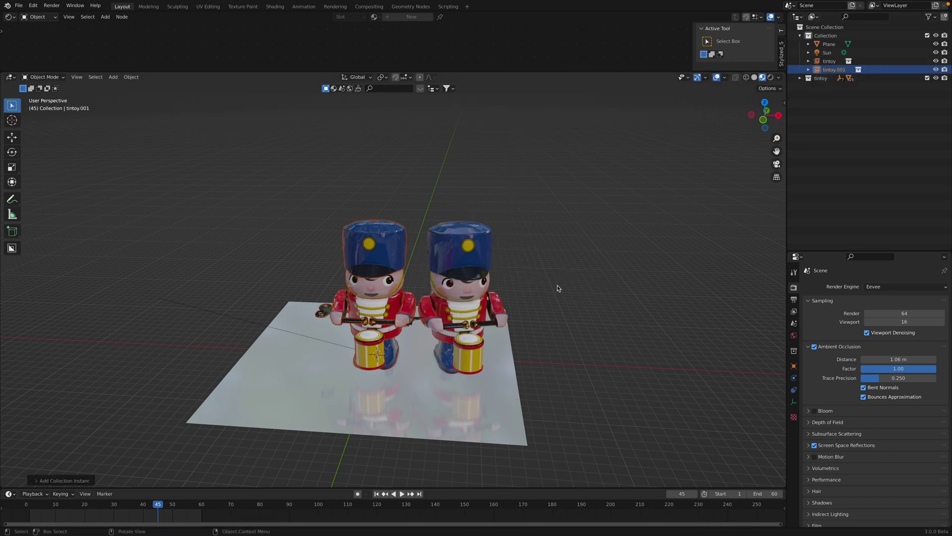
key(g)
key(x)
click(488, 282)
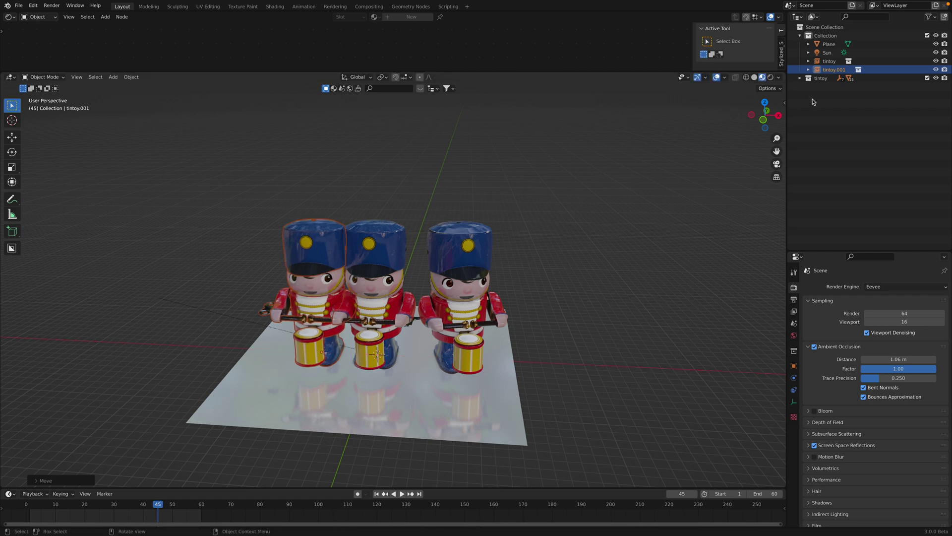
click(927, 78)
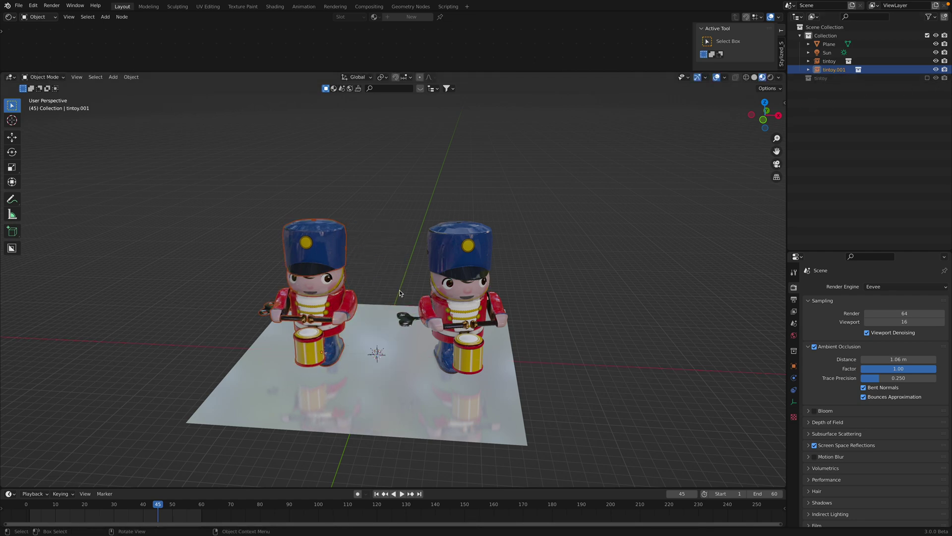
Step: Turn the tintoy.001 instance and move it closer to the tintoy instance, then rotate the tintoy instance about the Z axis
key(r)
click(403, 317)
key(g)
key(x)
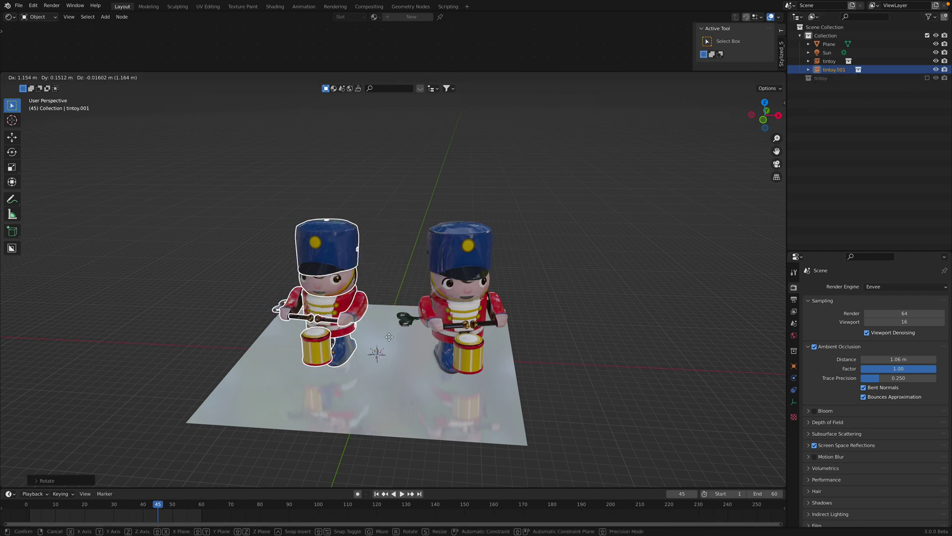
click(401, 339)
click(453, 296)
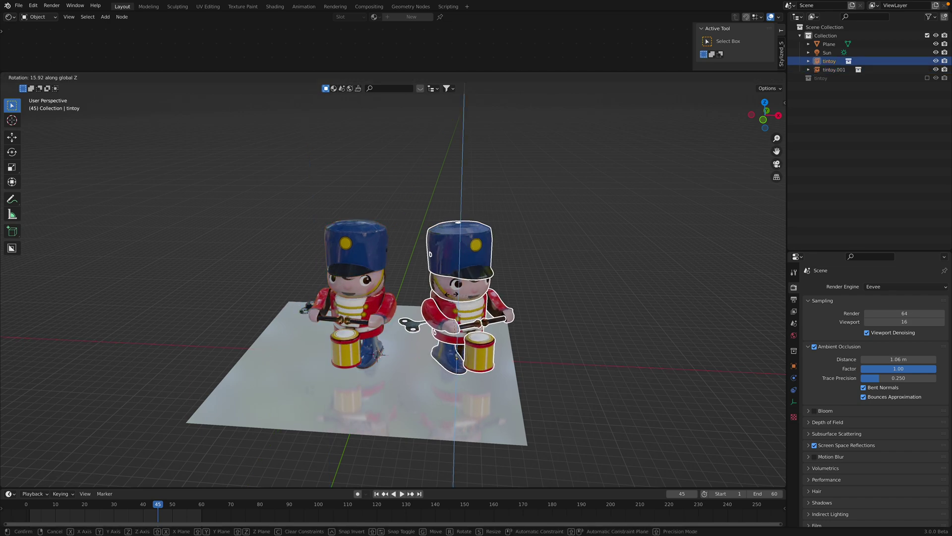
Step: Play the animation and examine both instanced drummers from several angles and up close
middle_drag(533, 281, 540, 268)
key(space)
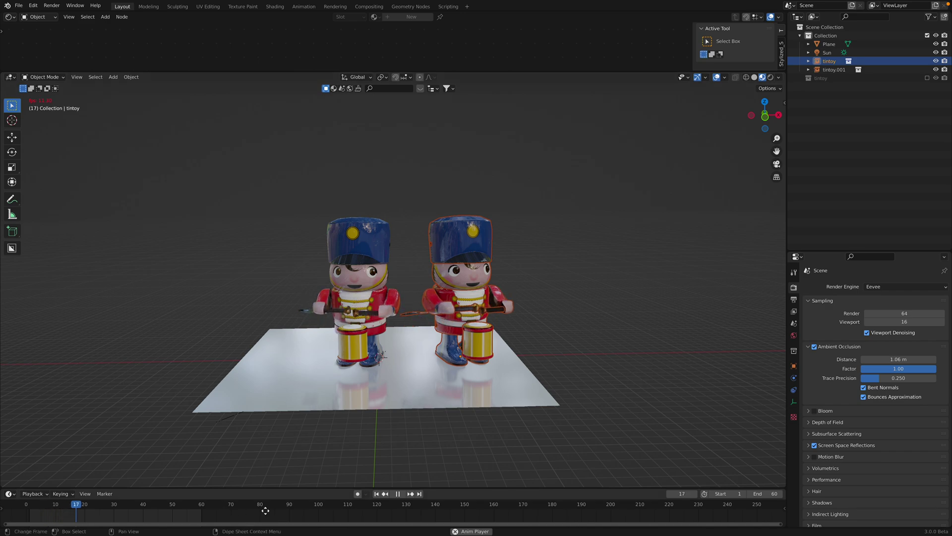
middle_drag(226, 510, 443, 507)
scroll(443, 508, up, 1)
scroll(442, 508, up, 2)
click(373, 310)
middle_drag(561, 197, 538, 193)
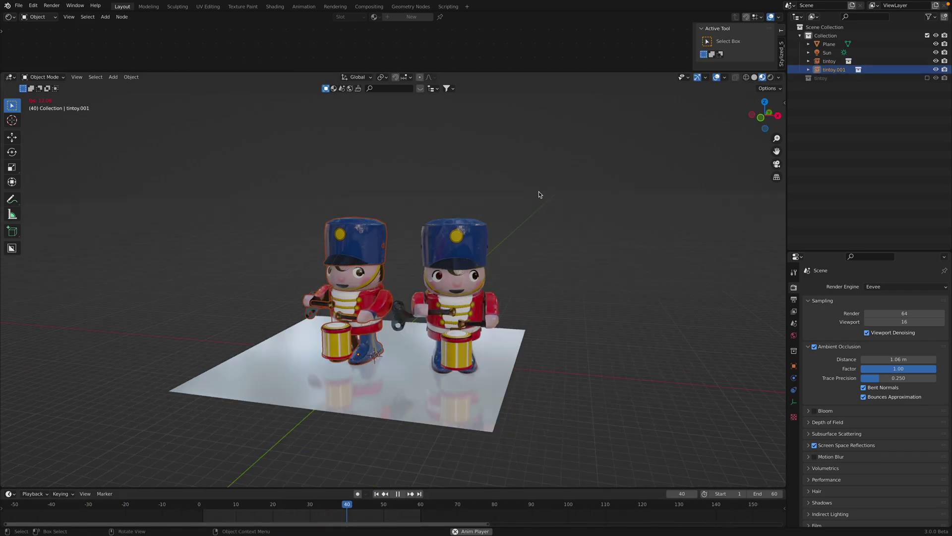
click(538, 233)
scroll(538, 234, up, 2)
key(space)
mouse_move(443, 300)
middle_down()
mouse_move(473, 310)
mouse_move(436, 298)
middle_up()
scroll(475, 311, up, 3)
scroll(631, 187, down, 2)
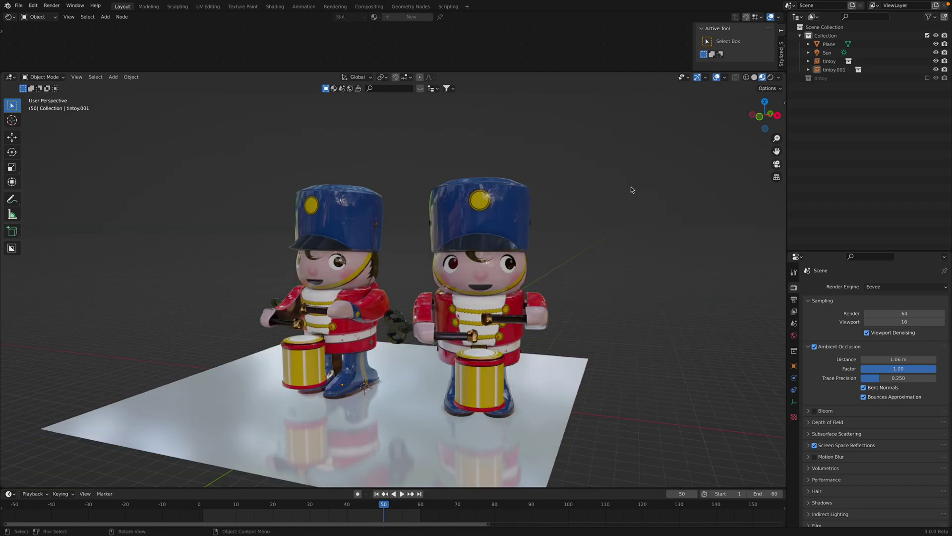
Step: Switch the viewport to rendered shading and rotate the Sun freely with trackball rotation to redirect the light and shadows
click(770, 77)
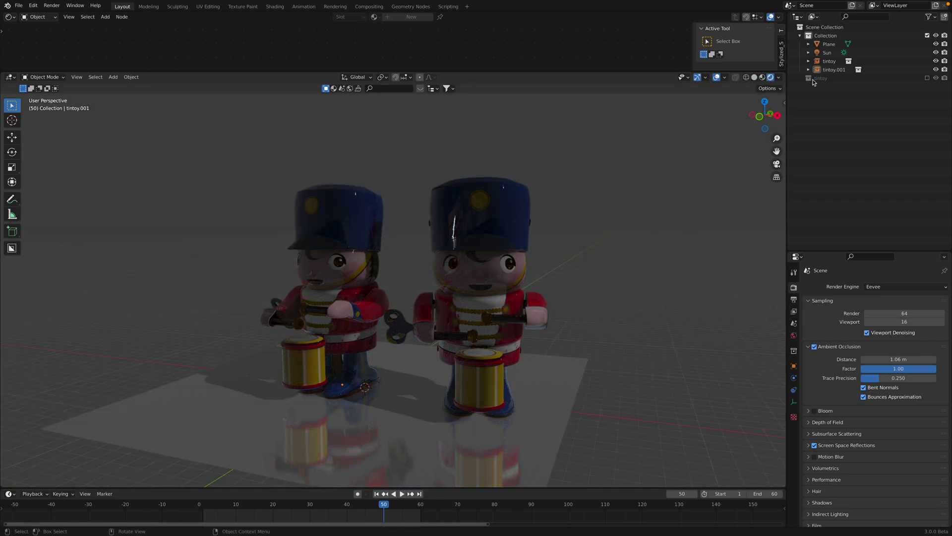
click(826, 52)
key(r)
key(r)
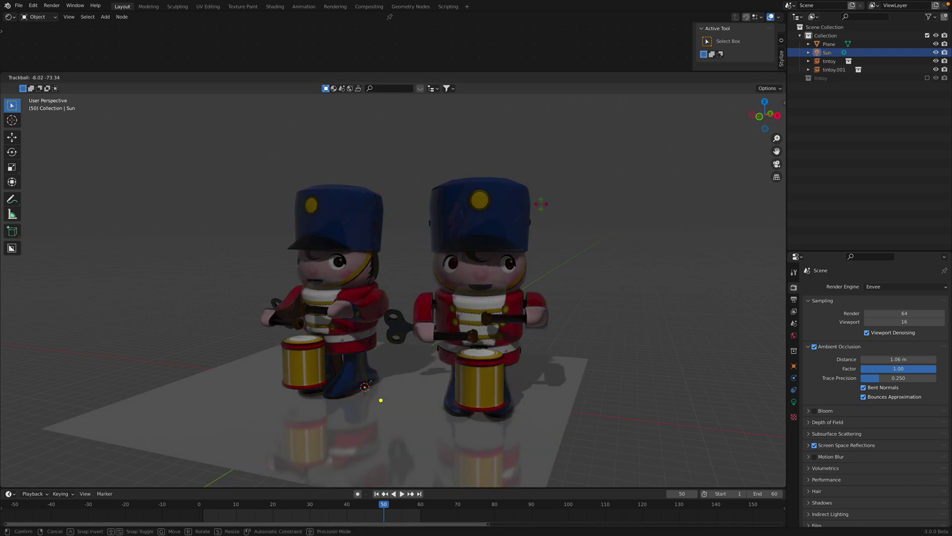
click(541, 199)
click(624, 232)
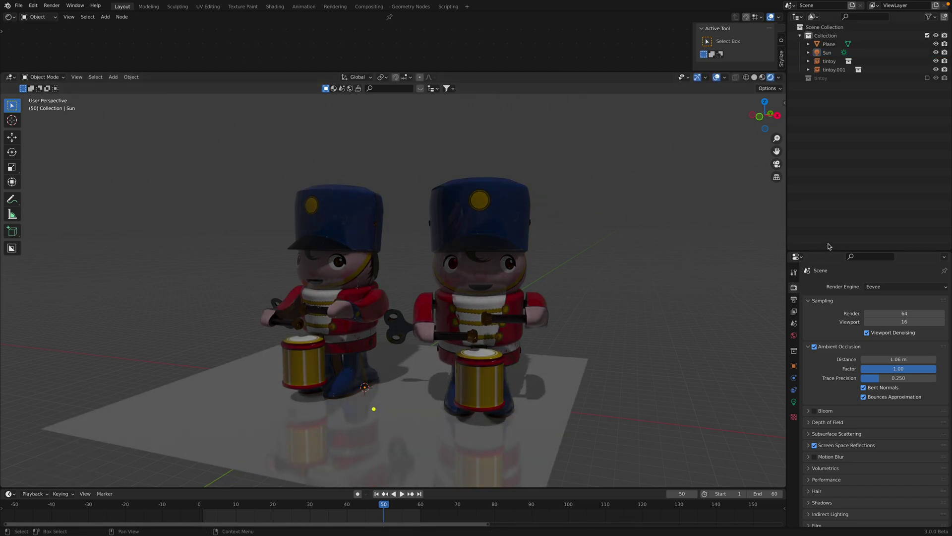
Step: Enlarge the Properties editor and play the animation in rendered shading
drag(827, 251, 704, 163)
key(space)
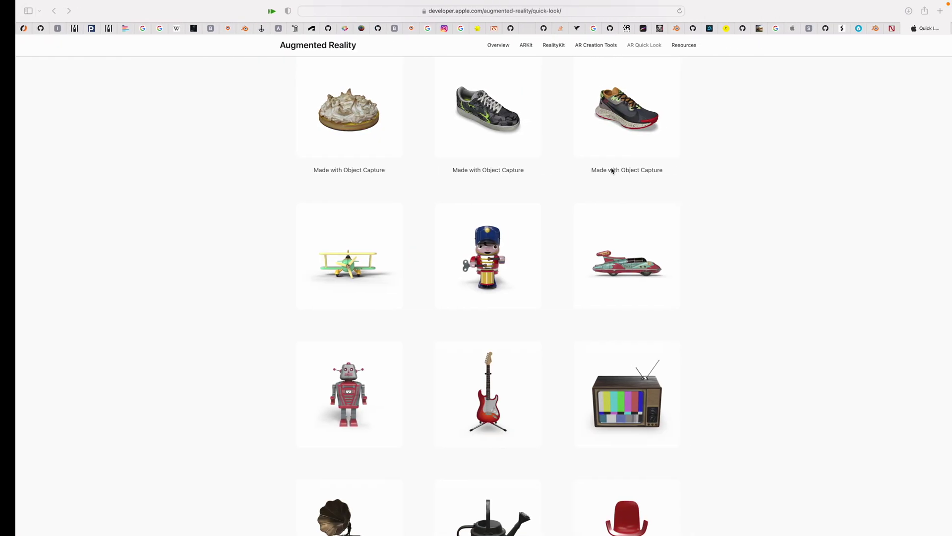
Step: Switch to Safari and browse the sample models and web examples on Apple's AR Quick Look page
scroll(337, 272, down, 4)
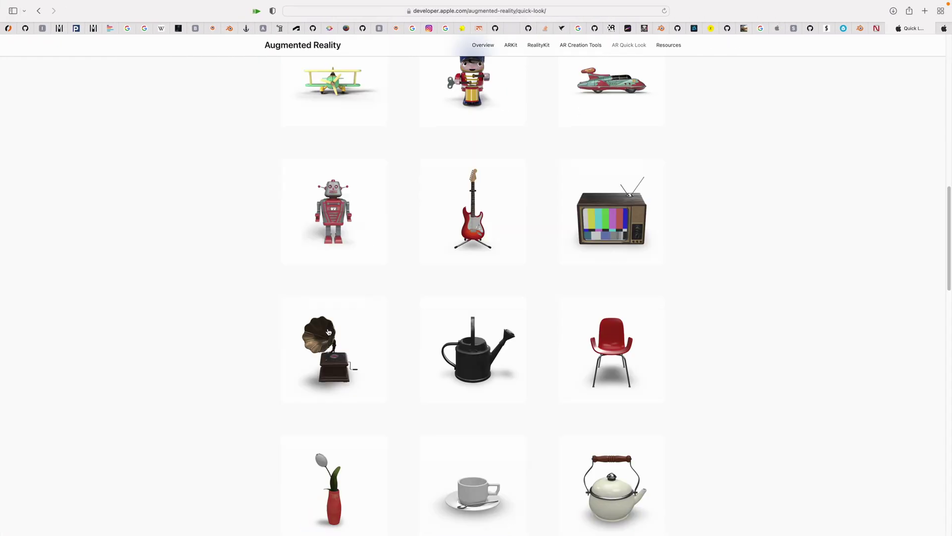
scroll(361, 308, up, 3)
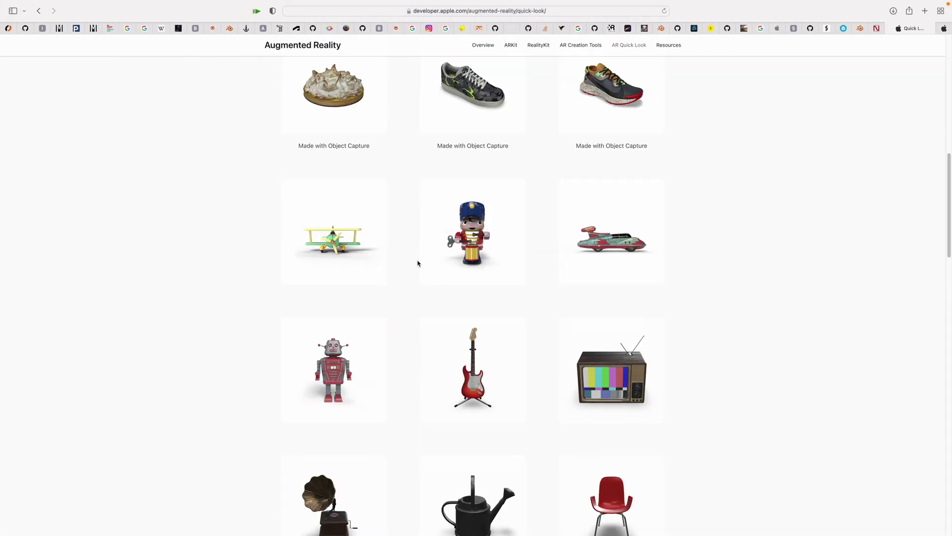
scroll(352, 353, down, 10)
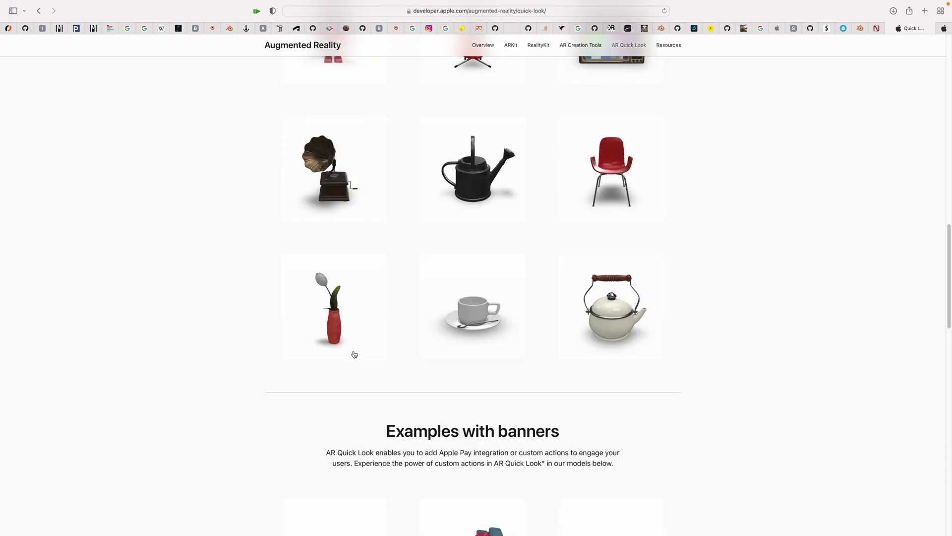
scroll(355, 355, down, 15)
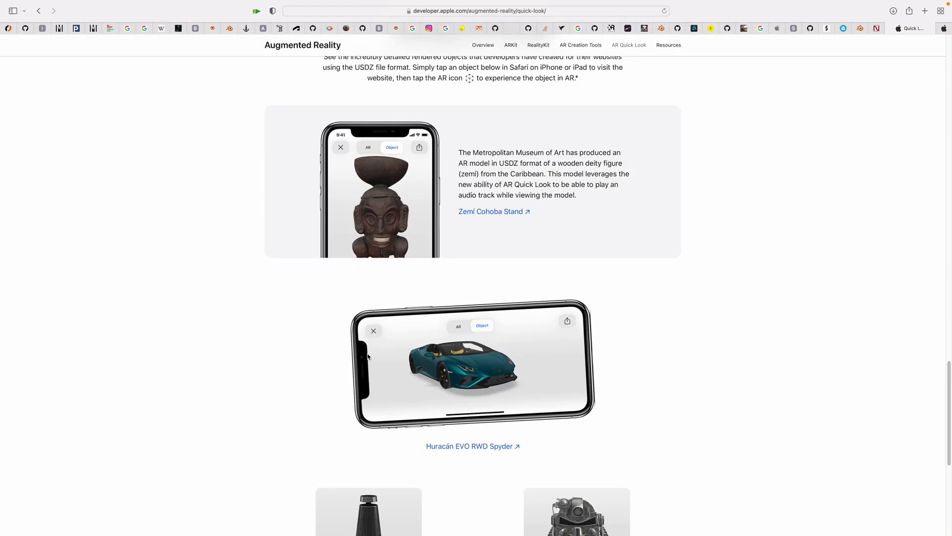
scroll(570, 296, up, 3)
scroll(571, 296, up, 3)
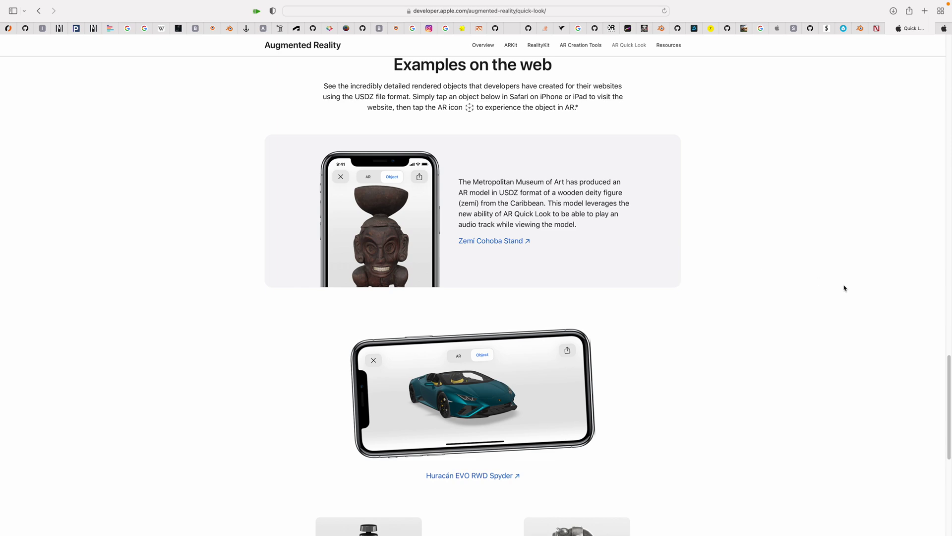
scroll(844, 288, up, 7)
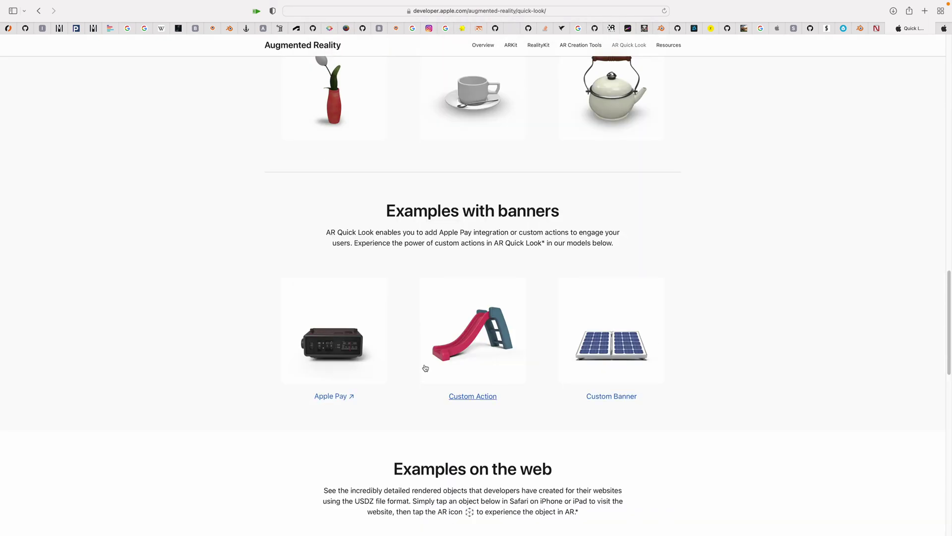
scroll(356, 372, up, 7)
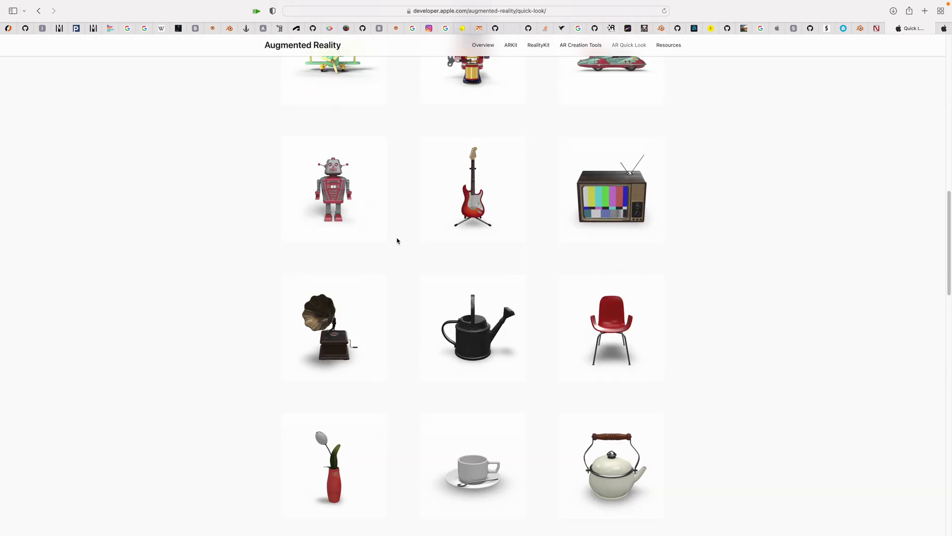
scroll(391, 231, up, 1)
scroll(355, 278, down, 5)
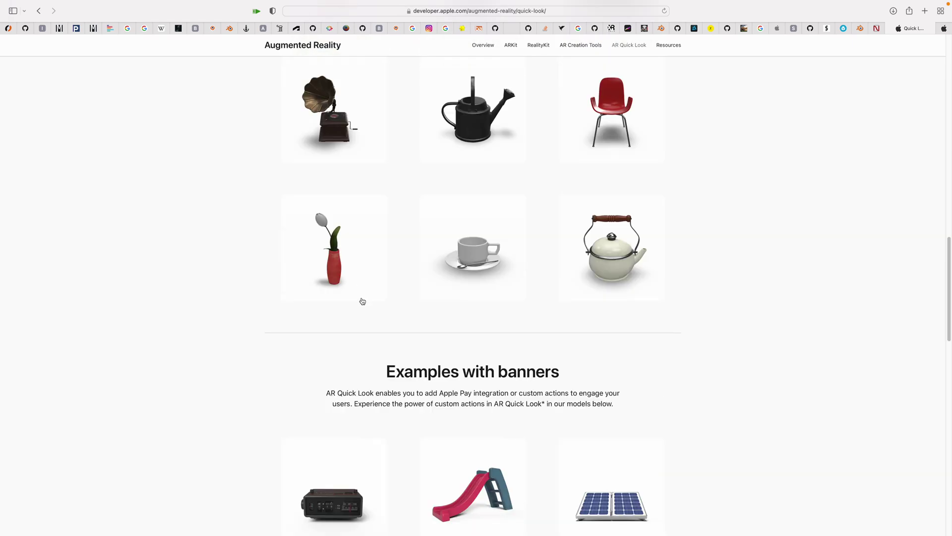
Step: Download the teapot and retro TV USDZ models and reveal tv_retro.usdz in Finder
scroll(405, 279, up, 3)
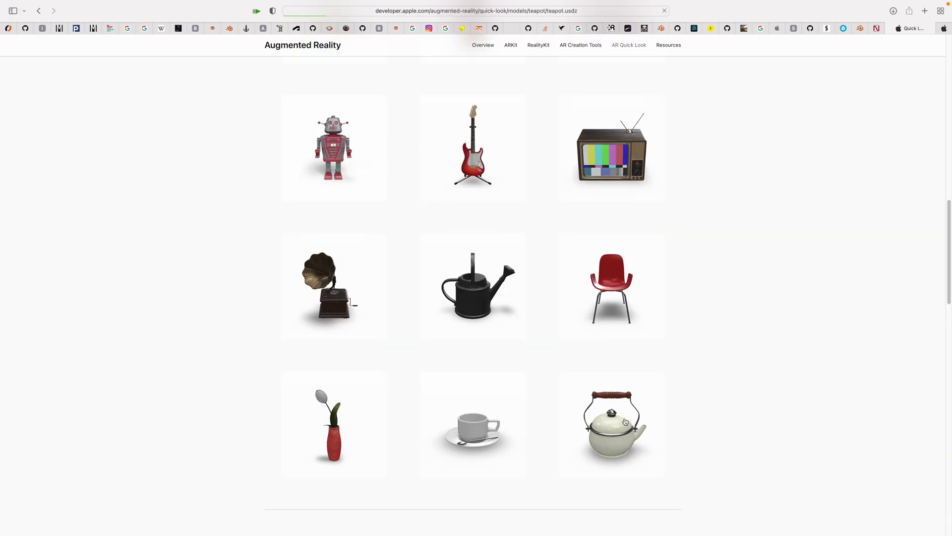
scroll(660, 277, up, 3)
scroll(739, 219, up, 3)
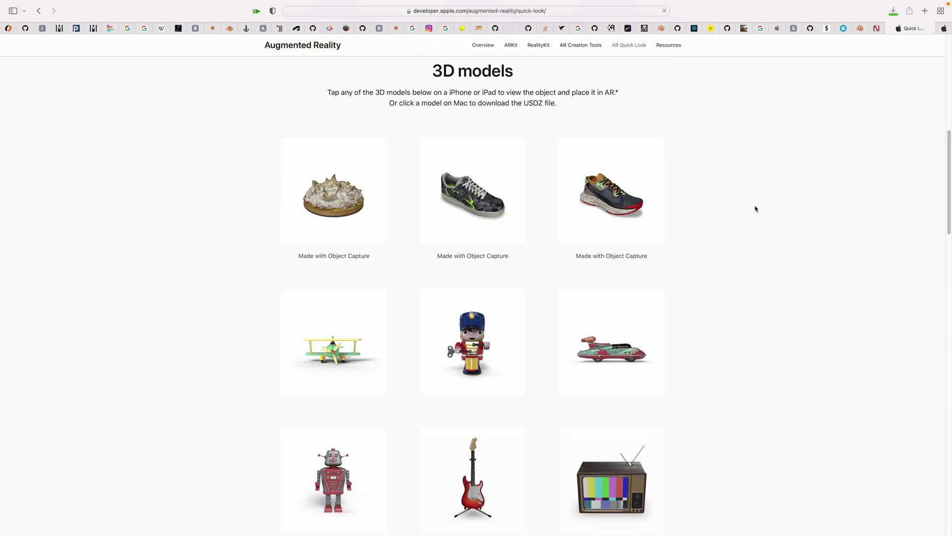
click(893, 11)
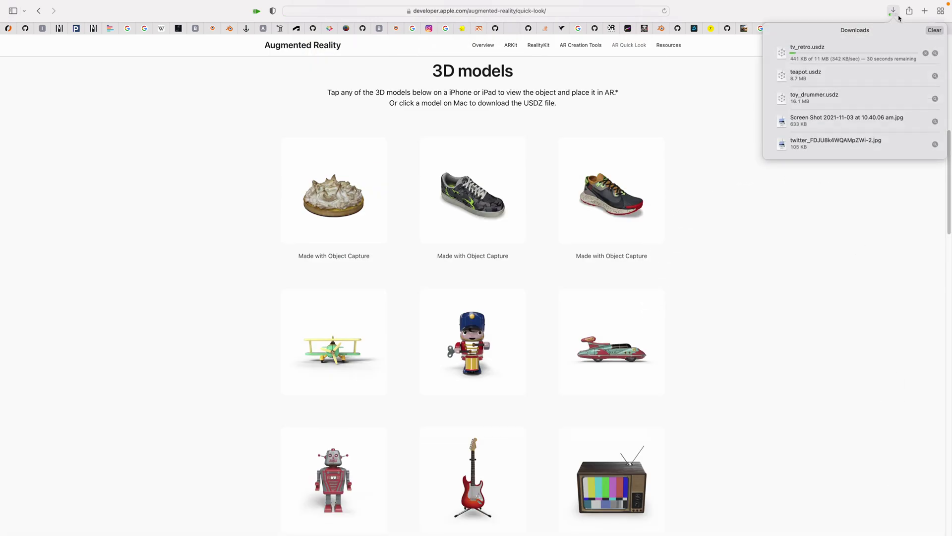
click(935, 53)
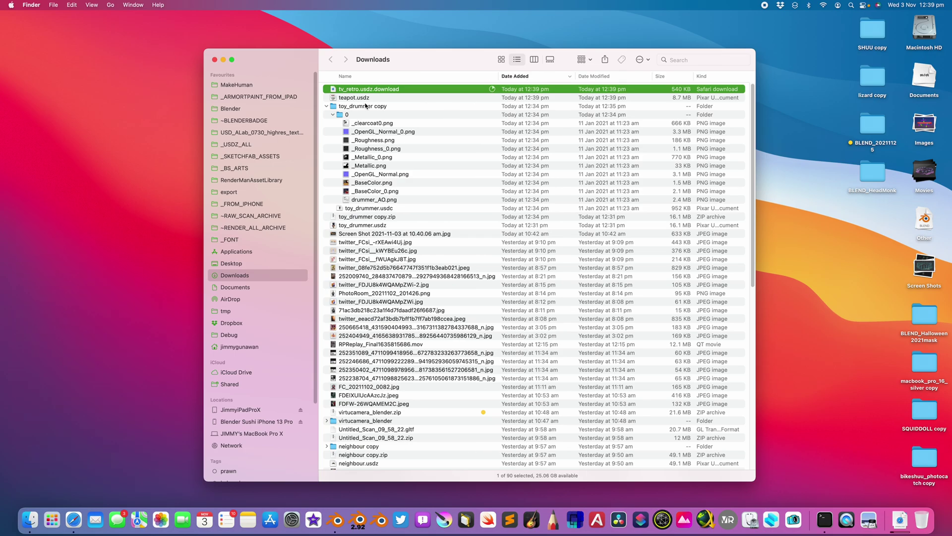
Step: Duplicate teapot.usdz in Downloads, rename the duplicate as teapot copy.zip, and extract the archive
click(376, 98)
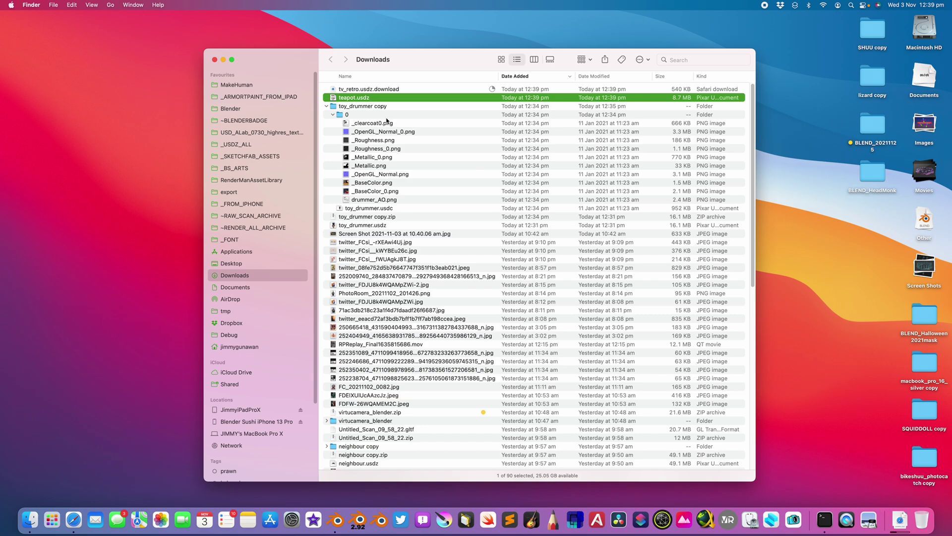
key(super+d)
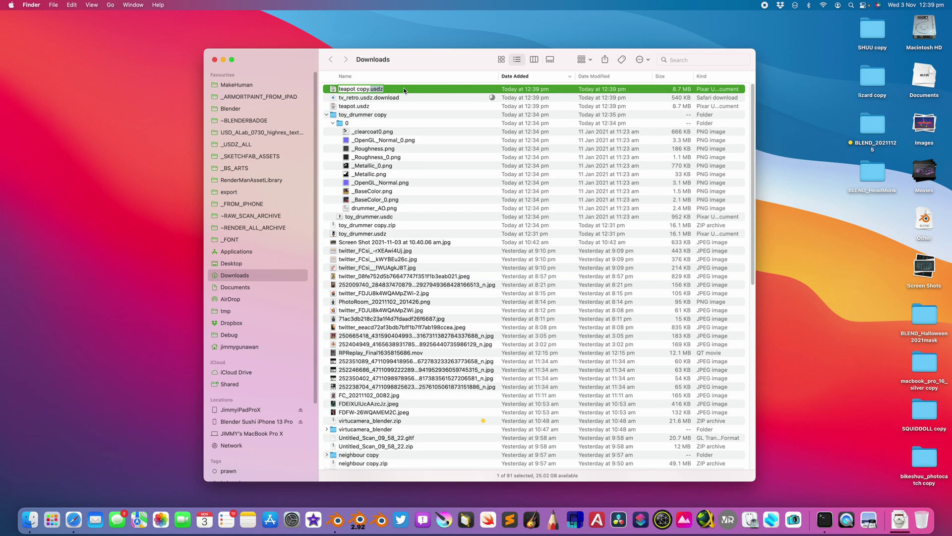
text(zip)
key(Return)
click(496, 201)
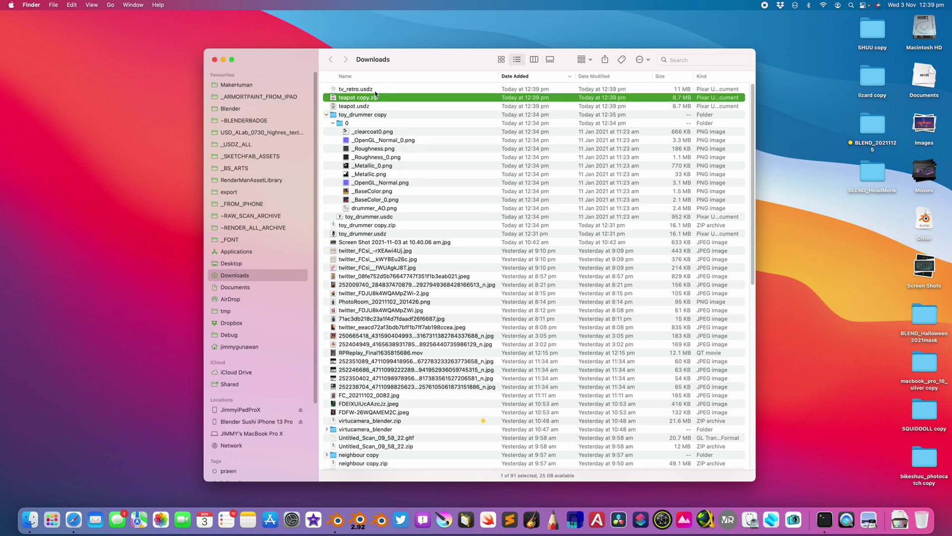
double_click(375, 99)
Step: Switch to Blender and import teapot.usdc from the teapot copy folder in Downloads as USD
key(ctrl+Right)
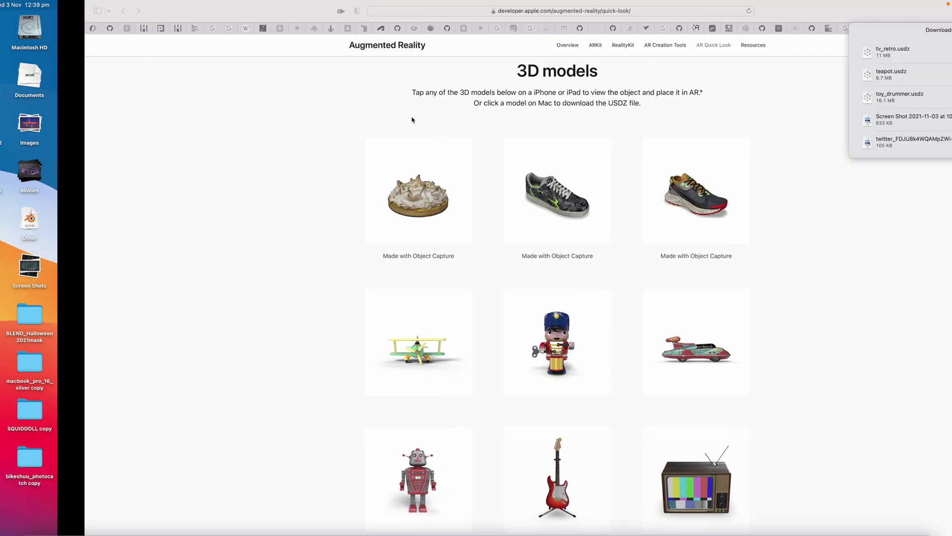
key(ctrl+Right)
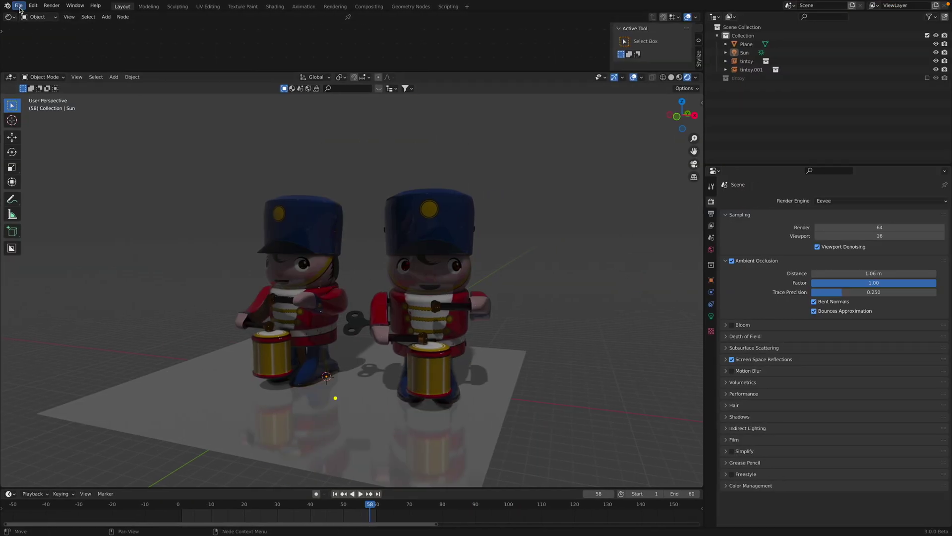
click(19, 6)
mouse_move(63, 121)
click(151, 139)
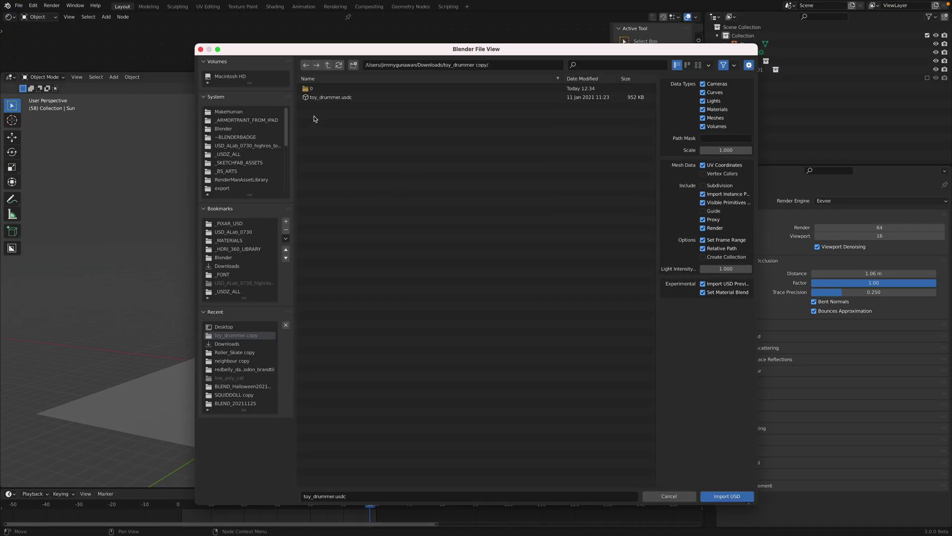
click(327, 65)
click(327, 65)
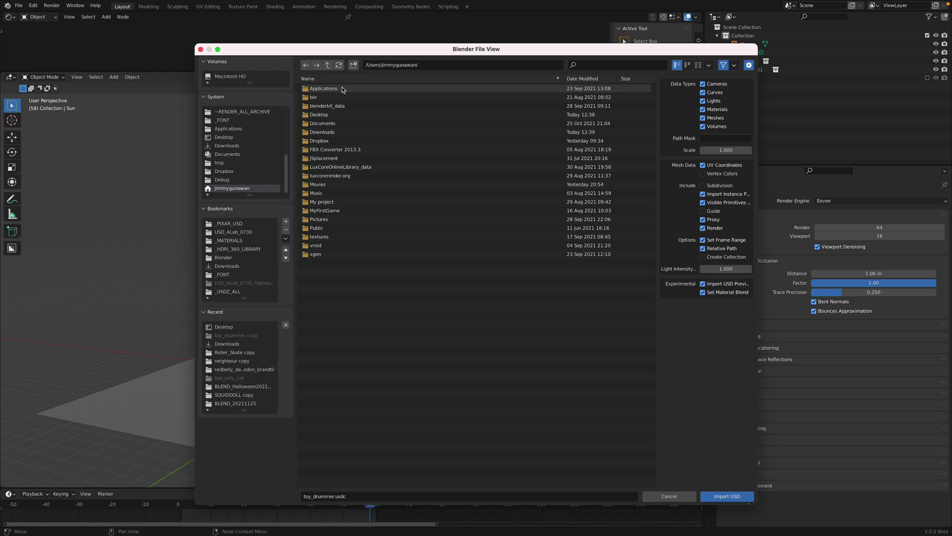
double_click(340, 132)
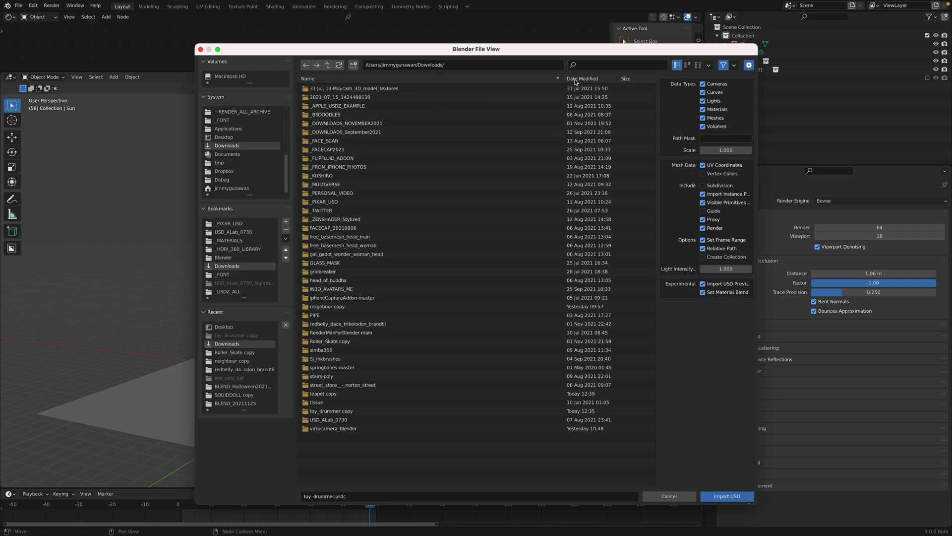
double_click(372, 97)
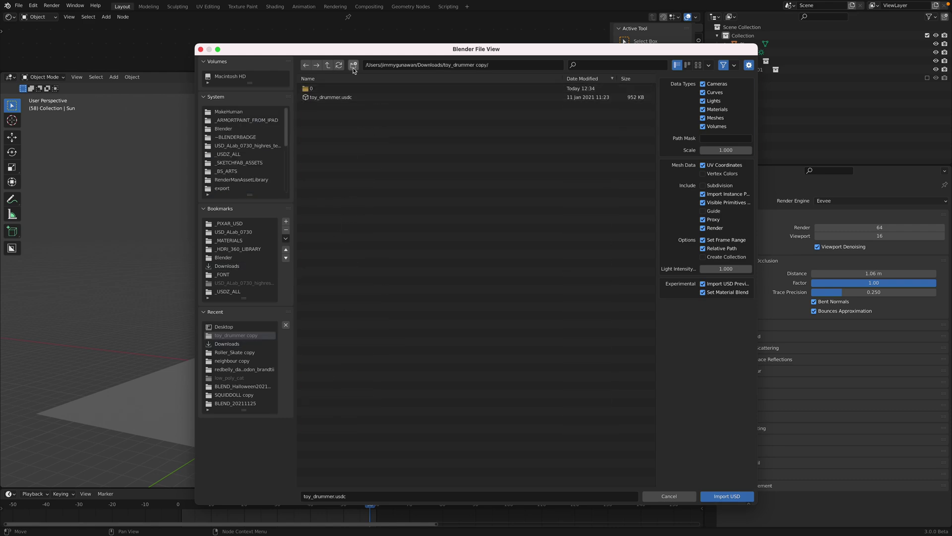
click(327, 65)
double_click(327, 88)
click(327, 97)
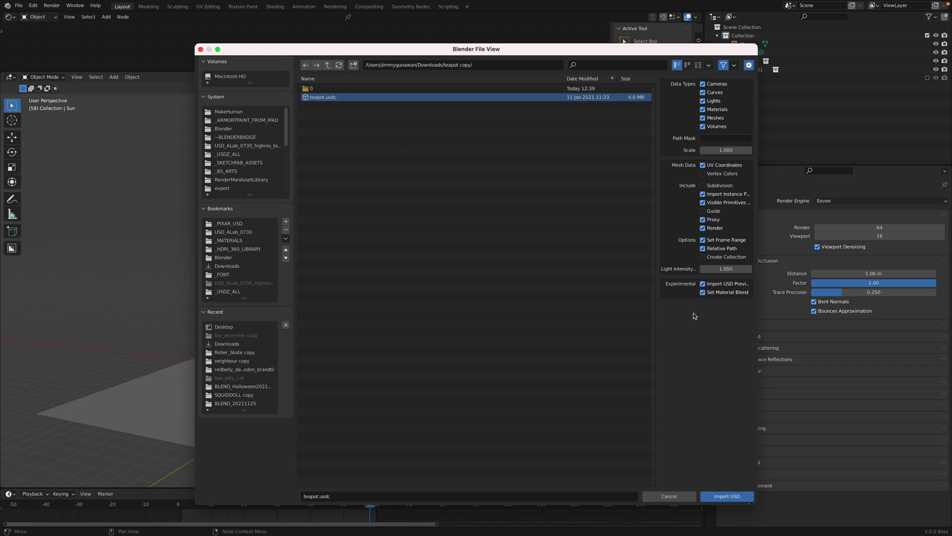
click(724, 496)
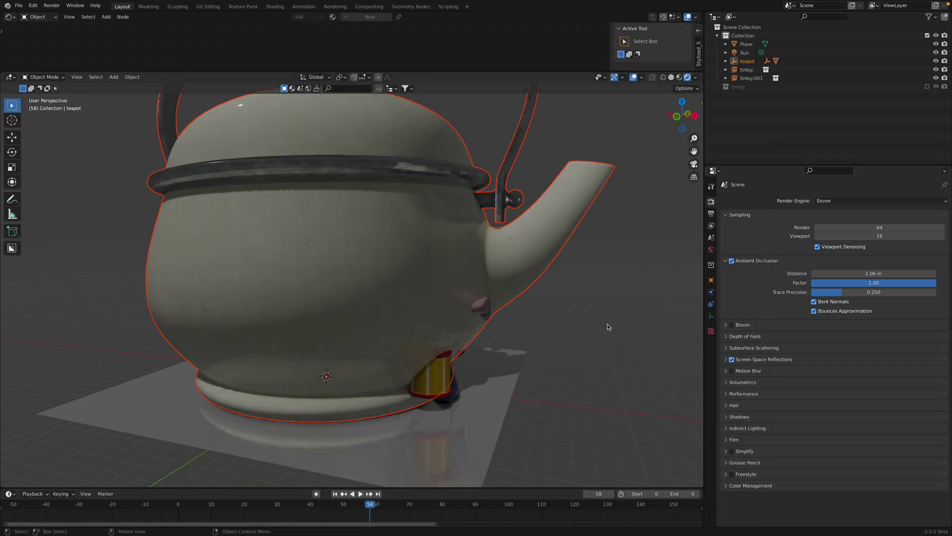
Step: Move the teapot along the X axis clear of the drummers and scale it down to roughly half size
scroll(635, 237, down, 4)
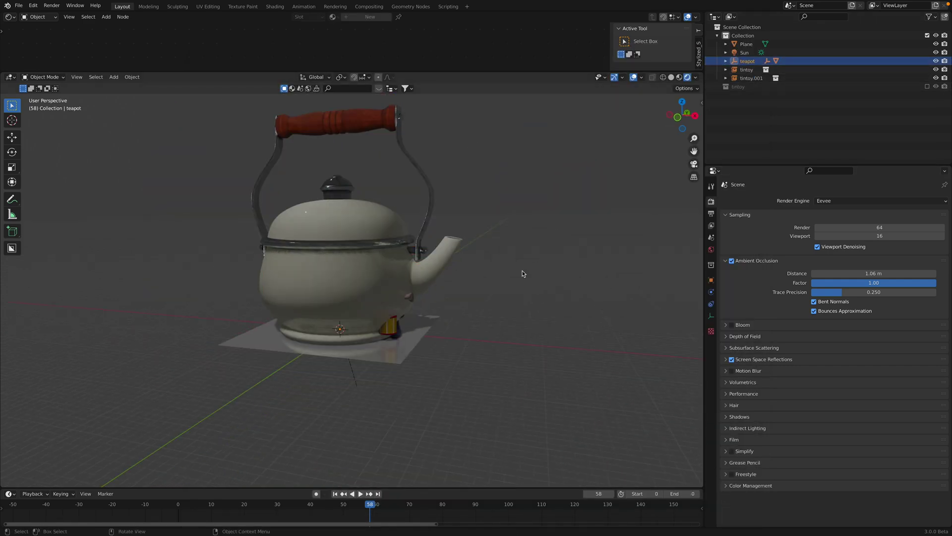
key(g)
key(x)
click(400, 265)
key(s)
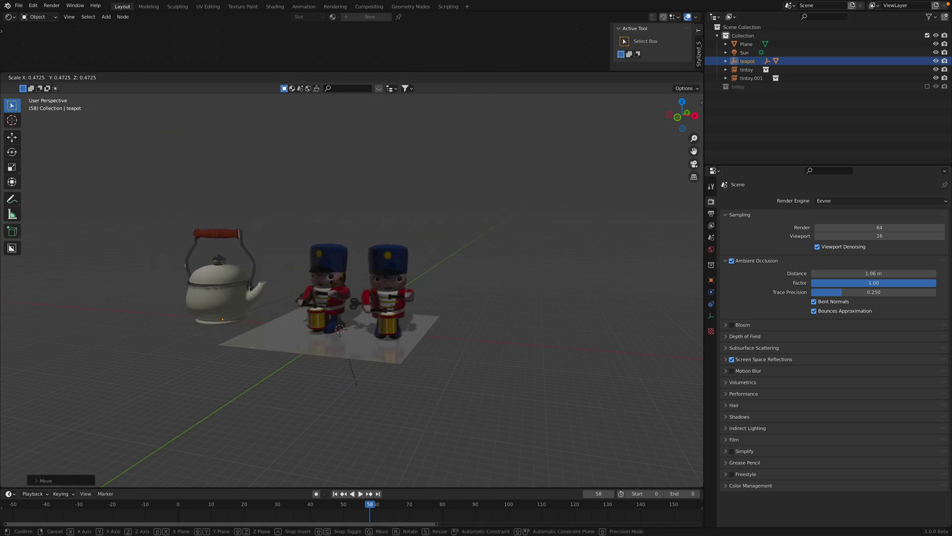
click(313, 286)
Step: Adjust the teapot's position along the X axis beside the drummers and rotate it about the Z axis
middle_drag(313, 286, 349, 320)
key(g)
key(x)
click(371, 324)
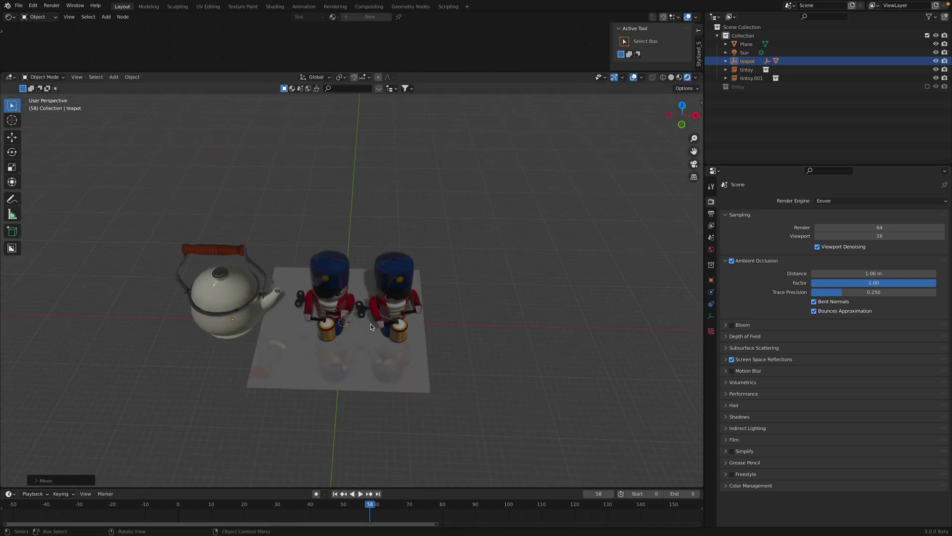
key(r)
key(z)
click(316, 344)
middle_drag(342, 299, 251, 154)
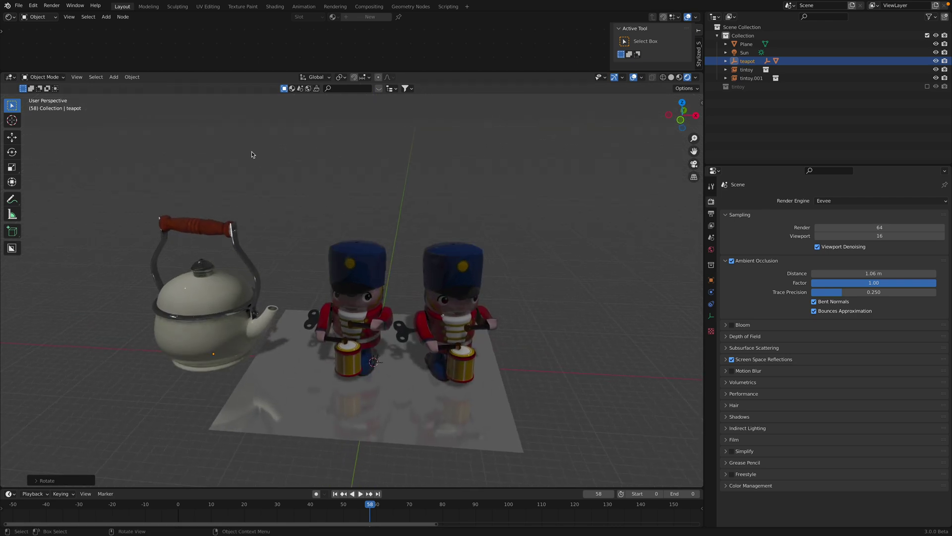
click(18, 5)
mouse_move(74, 129)
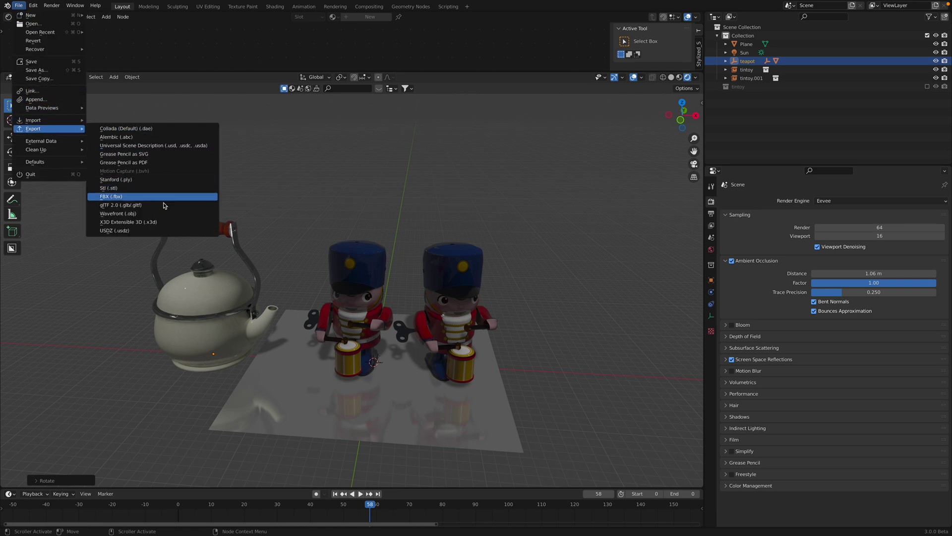
middle_drag(399, 234, 382, 231)
click(21, 6)
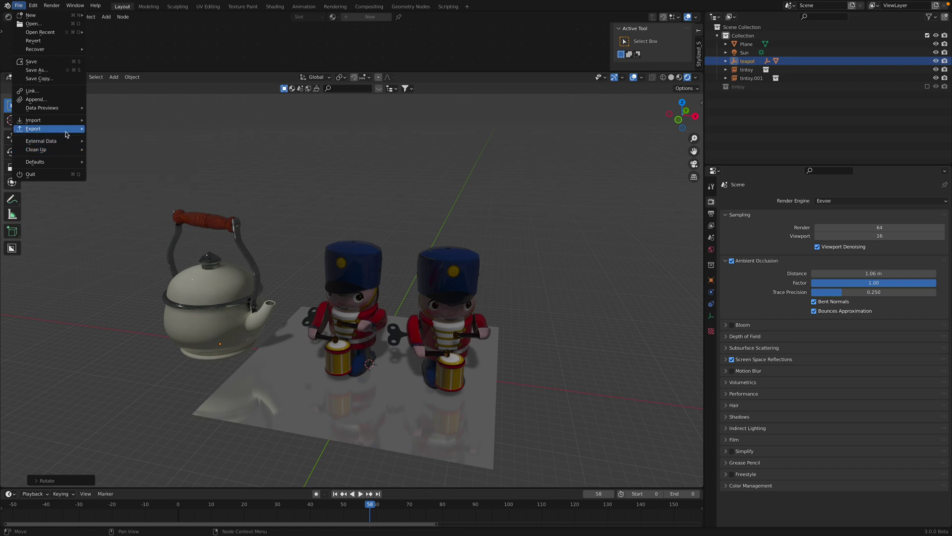
mouse_move(70, 129)
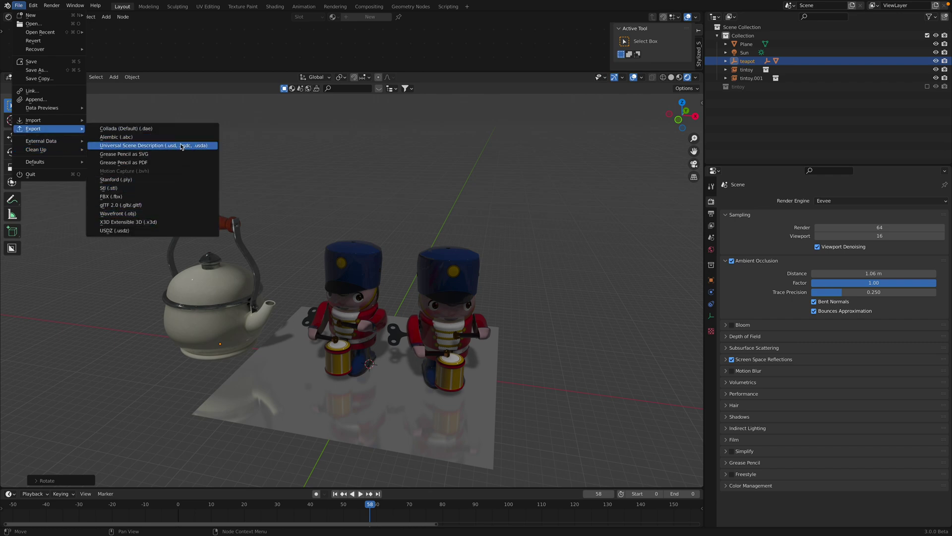
mouse_move(419, 202)
middle_down()
mouse_move(391, 194)
mouse_move(425, 200)
middle_up()
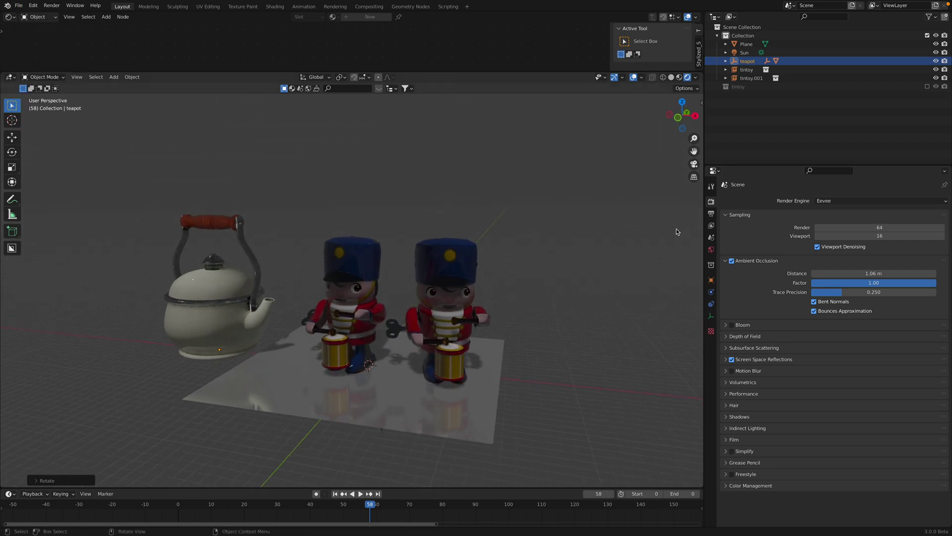
Step: Widen the 3D viewport, then scale up the ground plane and shift it along X so it extends beneath the teapot
drag(704, 207, 735, 207)
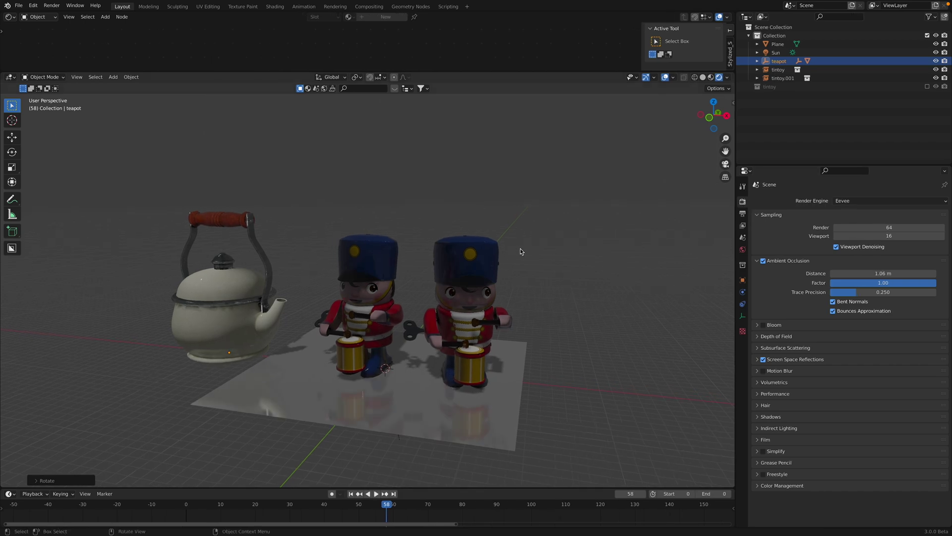
middle_drag(521, 251, 263, 362)
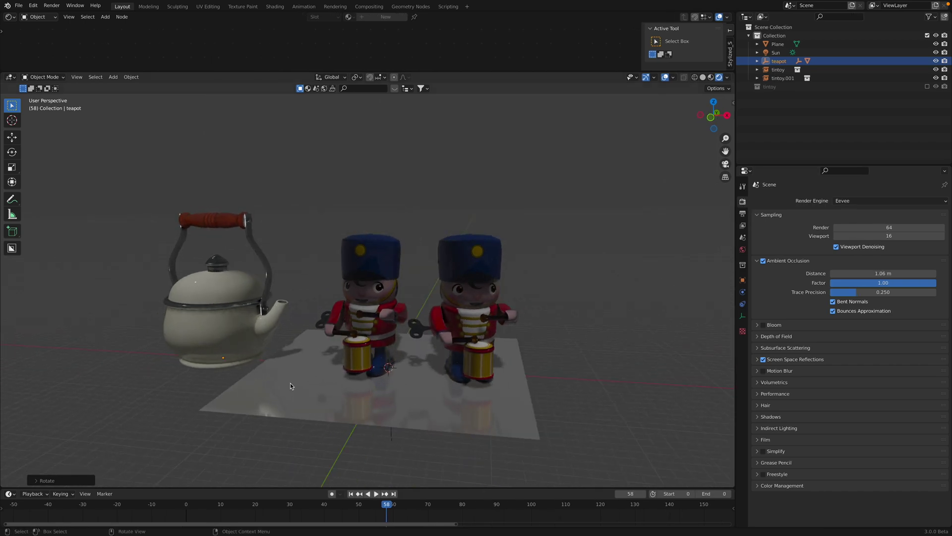
click(461, 389)
key(s)
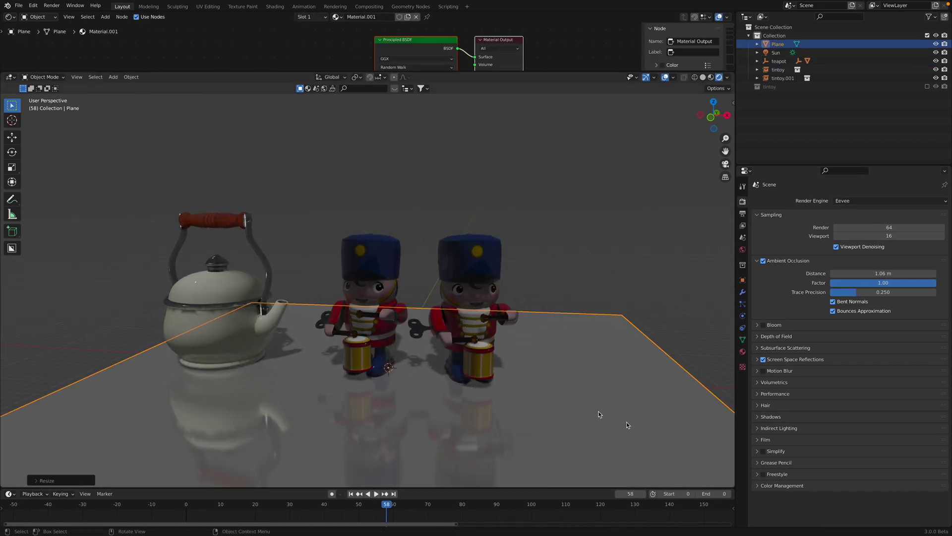
key(g)
key(x)
click(553, 409)
shift+middle_drag(468, 380, 519, 359)
key(alt+a)
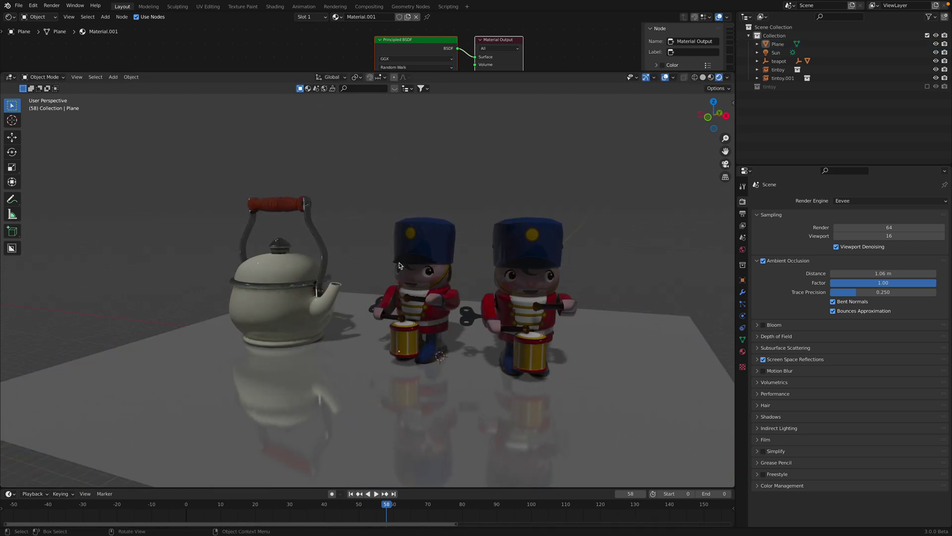
Step: Set the render engine to Cycles and preview the scene in rendered shading
middle_drag(399, 265, 583, 261)
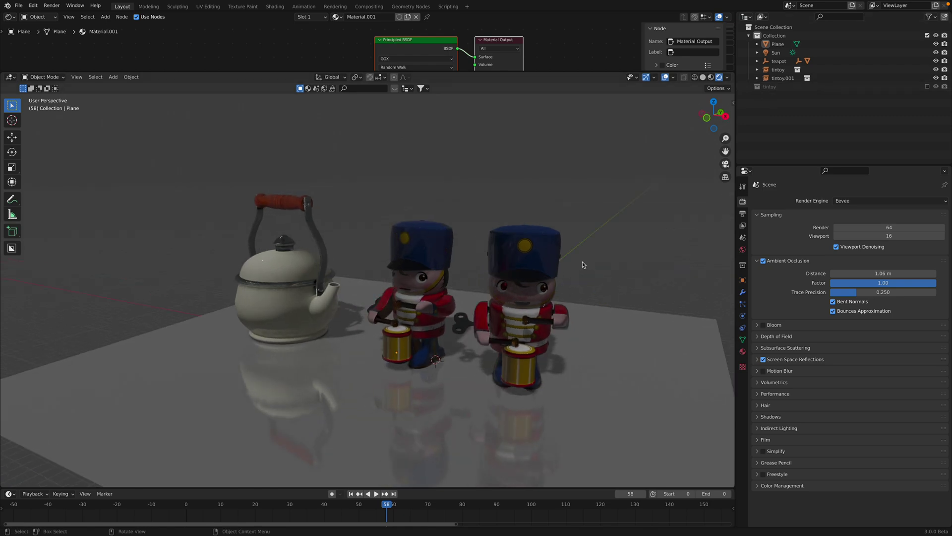
click(703, 77)
middle_drag(613, 184, 614, 218)
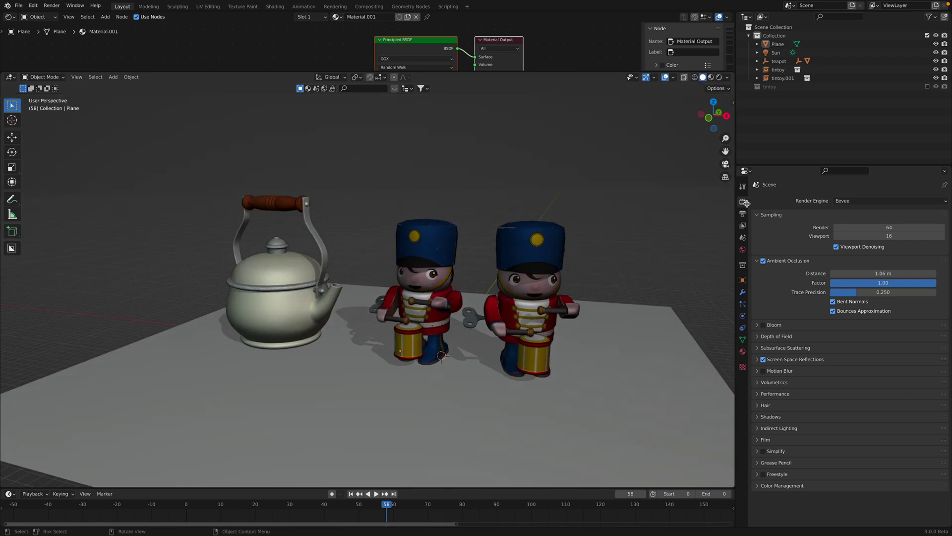
click(843, 201)
click(843, 229)
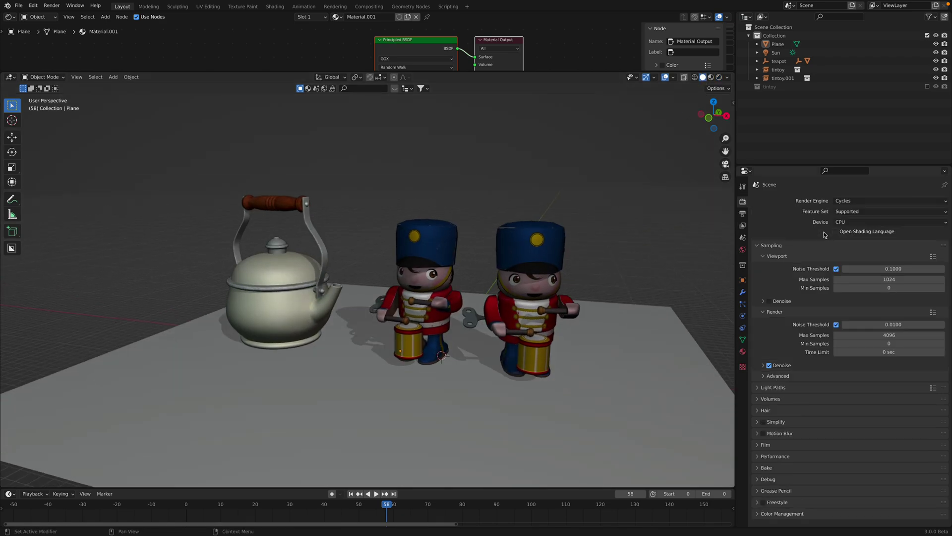
click(719, 77)
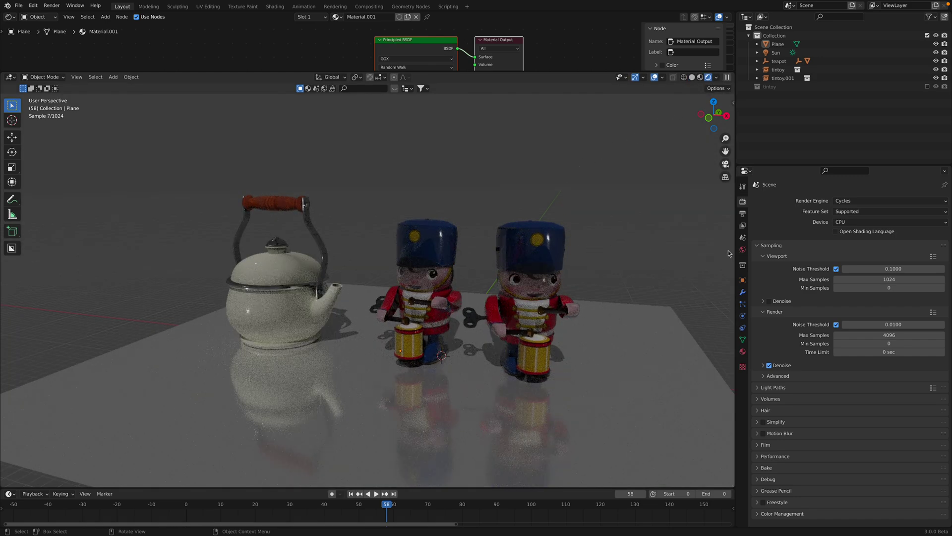
click(854, 223)
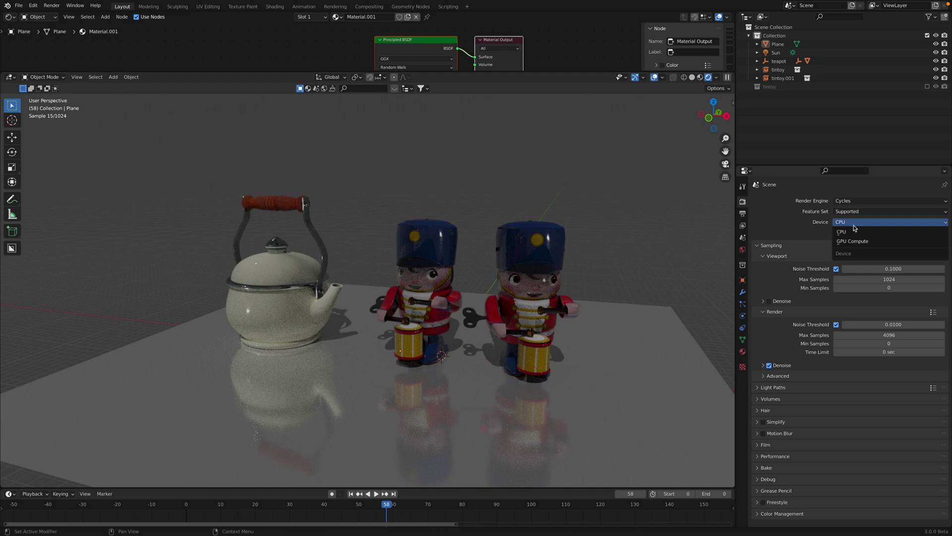
click(852, 242)
Step: Light the world with a Nishita Sky Texture, with sun rotation 114° and sun elevation about 0°
click(743, 250)
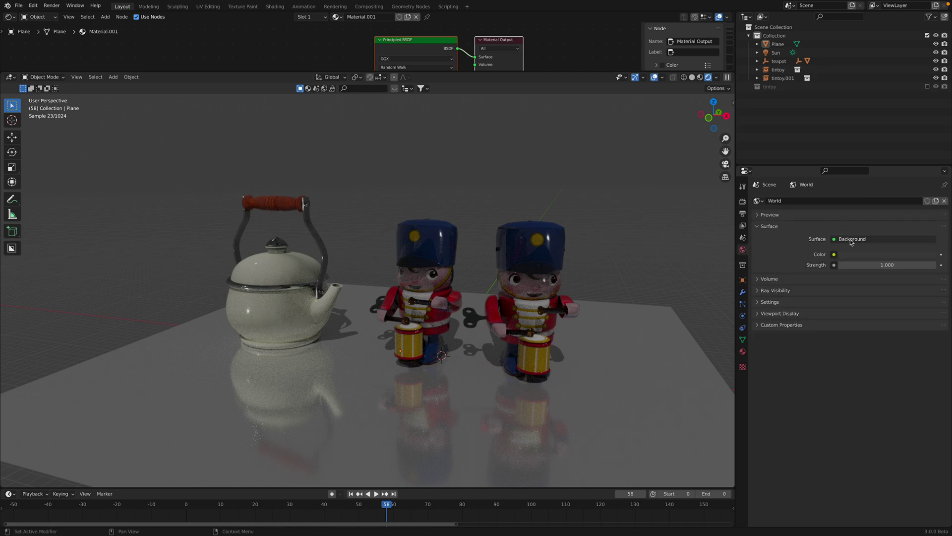
click(834, 255)
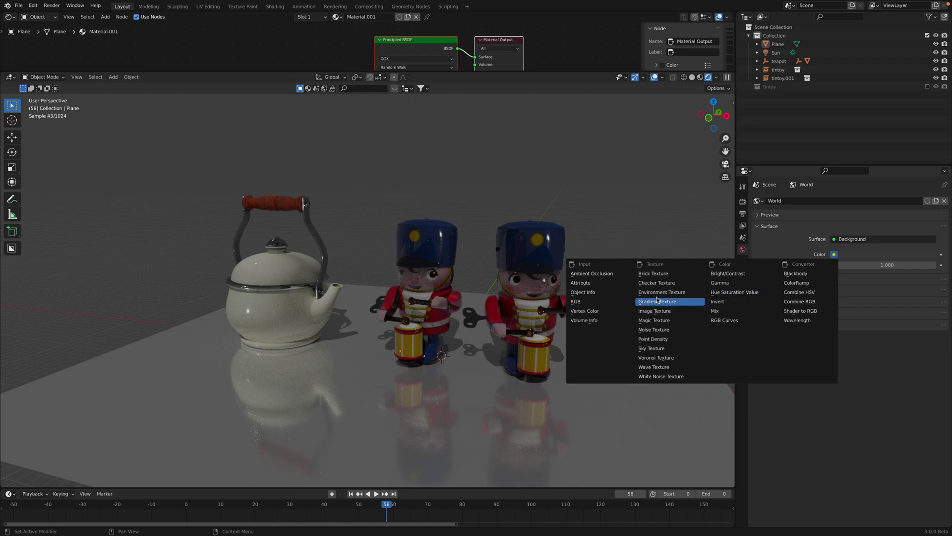
click(653, 348)
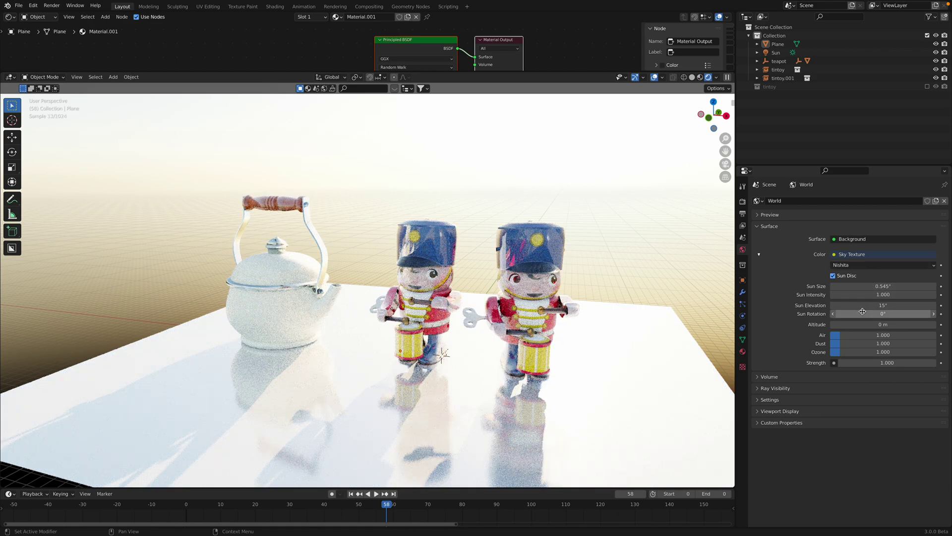
mouse_move(862, 313)
mouse_down()
mouse_move(920, 313)
mouse_move(856, 305)
mouse_up()
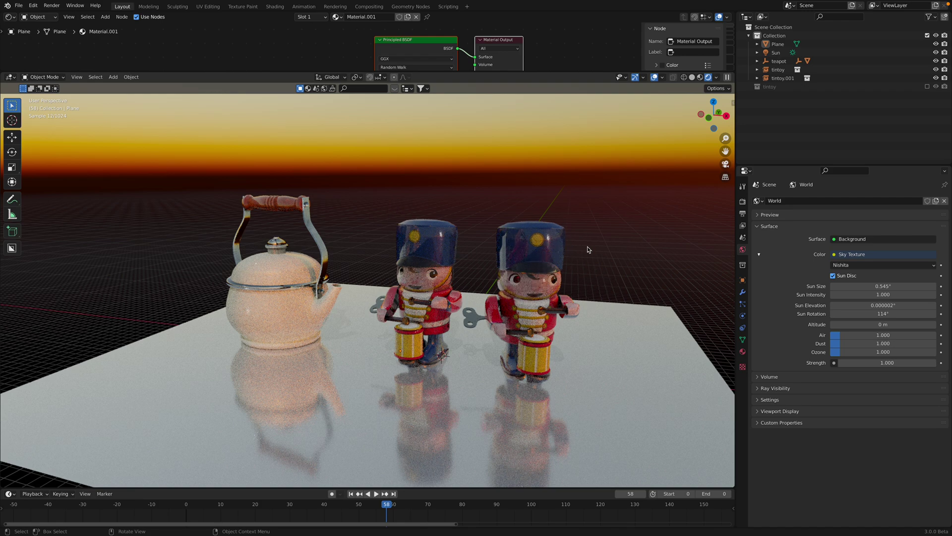
Step: Enable denoising for the Cycles viewport render and hide the viewport overlays
click(743, 201)
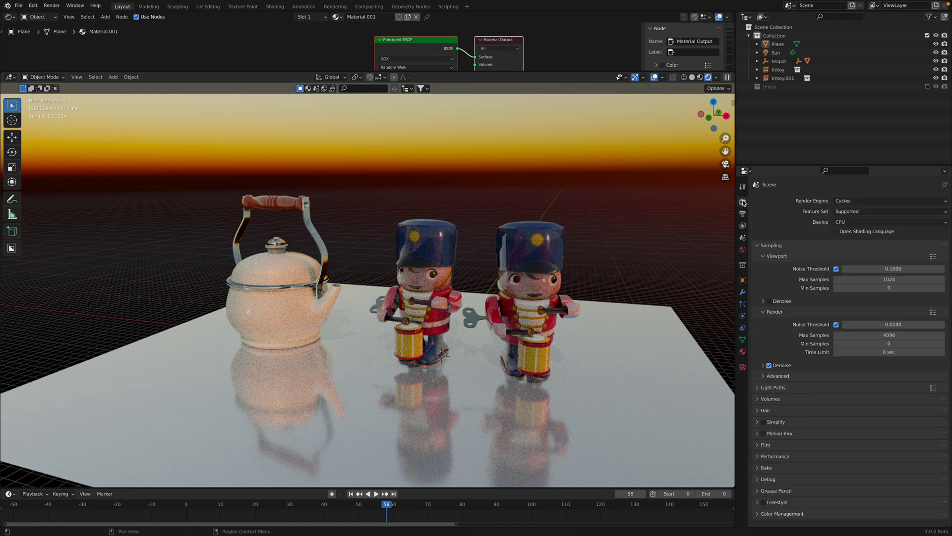
click(768, 301)
click(655, 78)
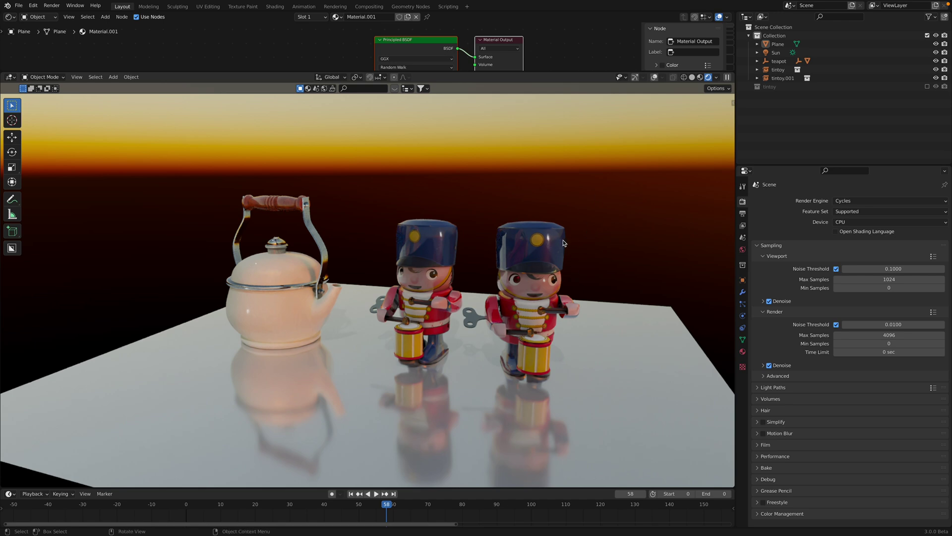
mouse_move(568, 229)
middle_down()
mouse_move(599, 221)
mouse_move(571, 223)
middle_up()
mouse_move(743, 3)
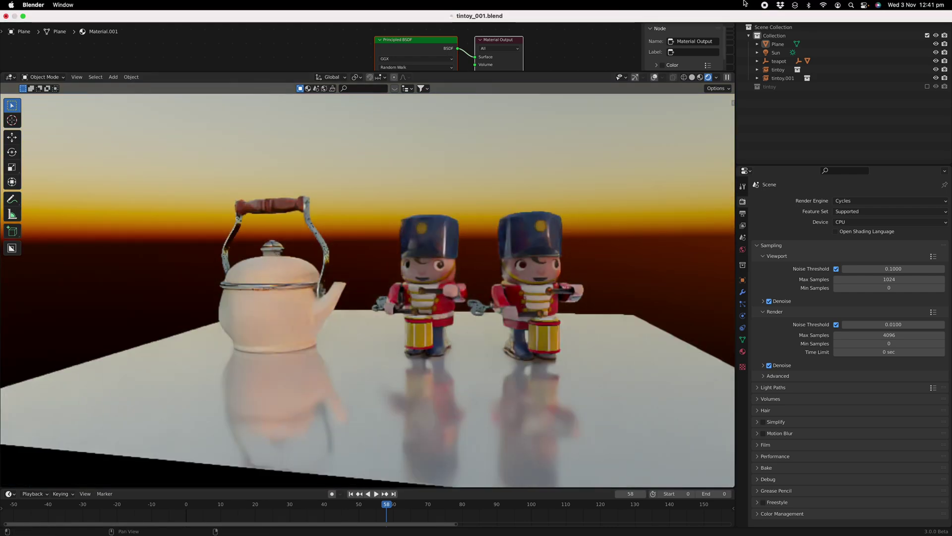